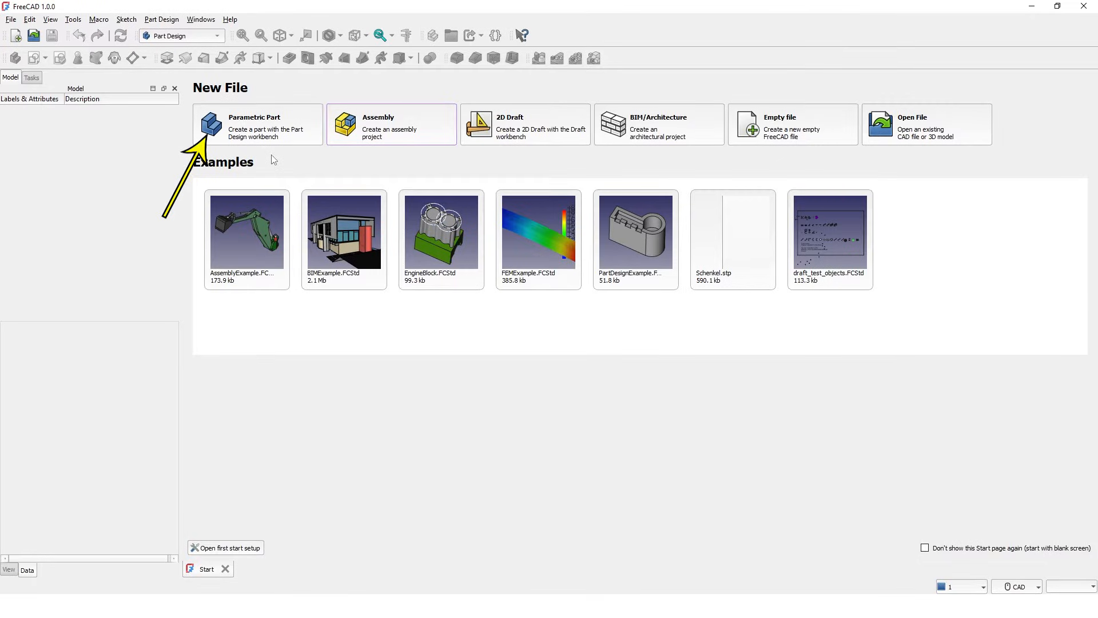
Step: Create a new Parametric Part document with an empty Body
click(271, 130)
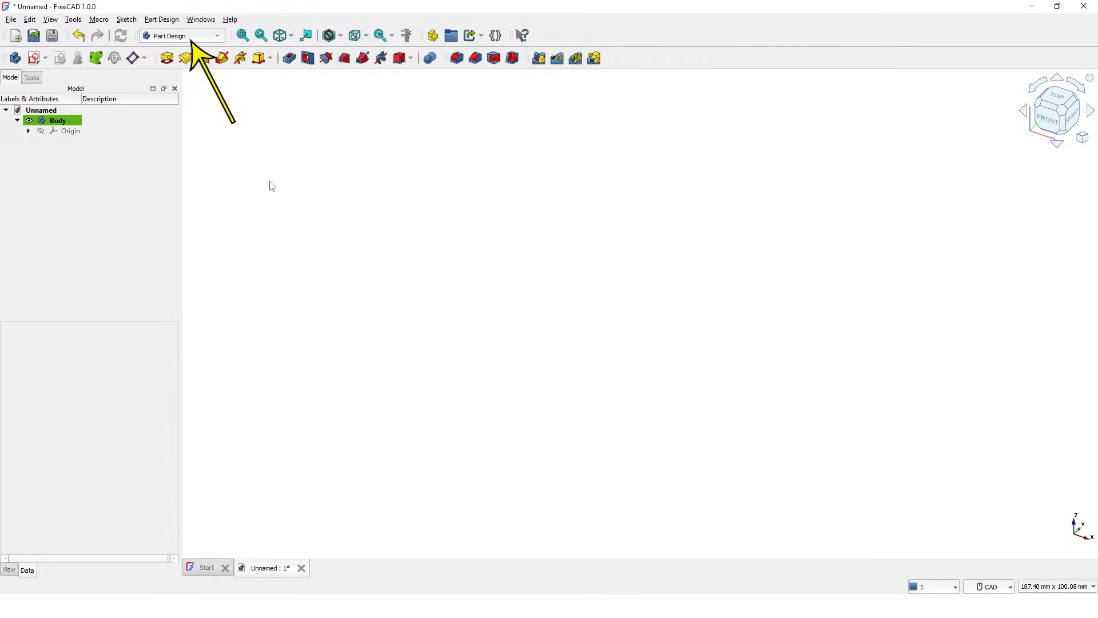
Step: Create a sketch attached to XZ-plane001 and shift the view so the origin sits left
click(34, 80)
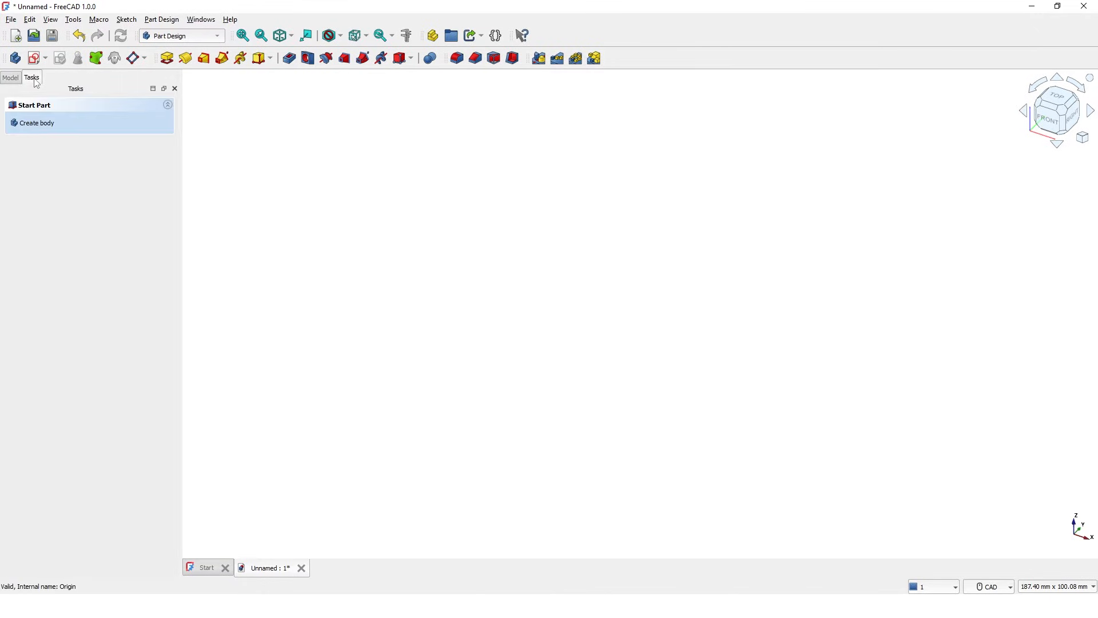
click(43, 132)
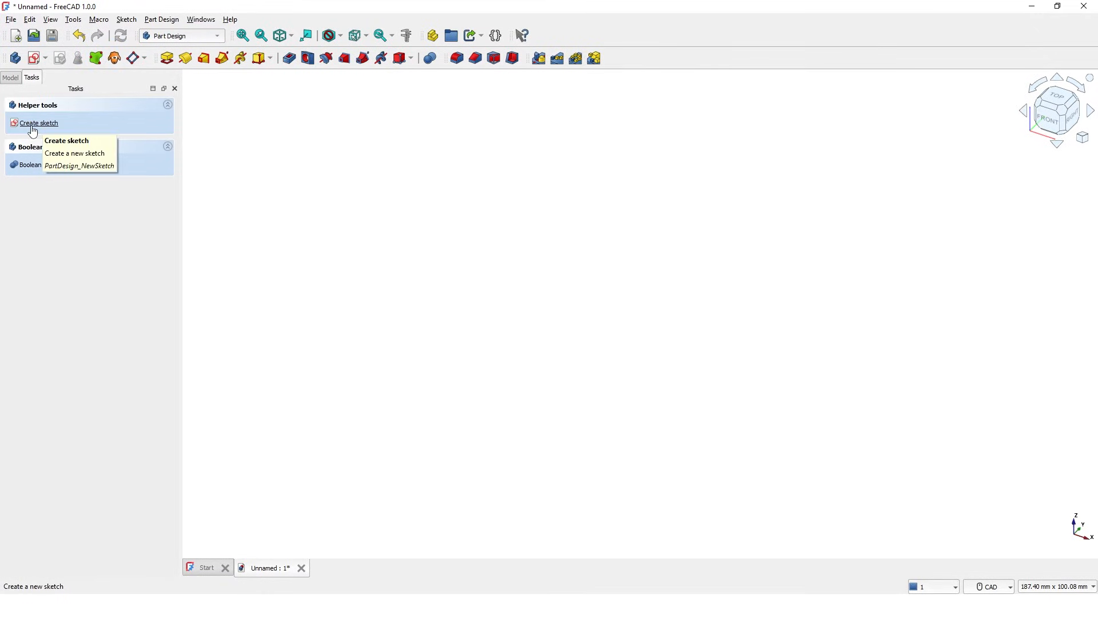
click(30, 130)
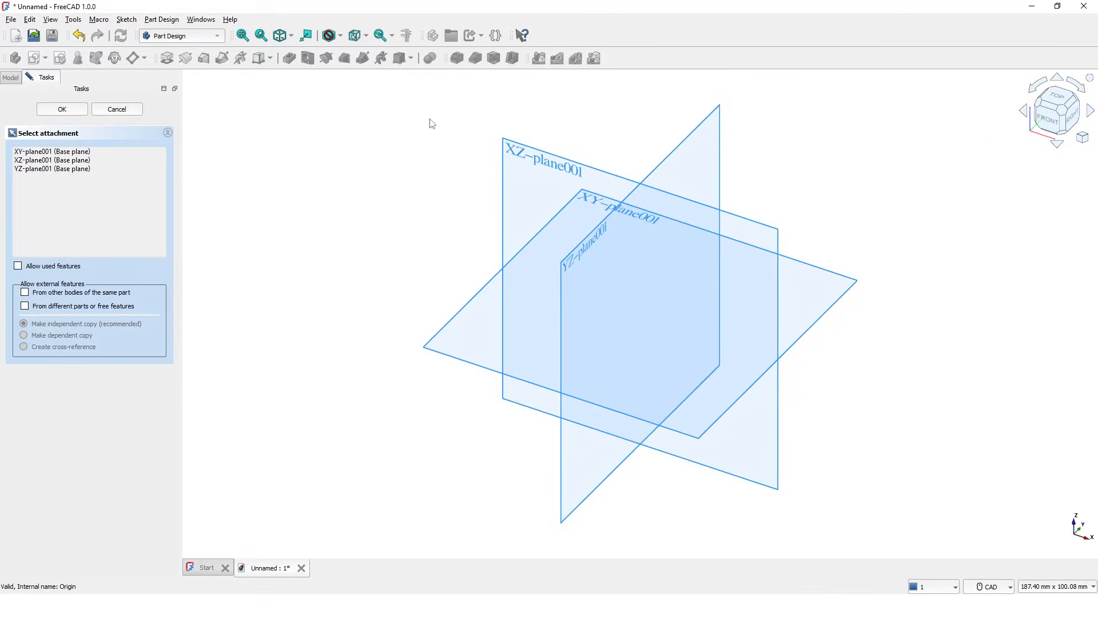
click(502, 159)
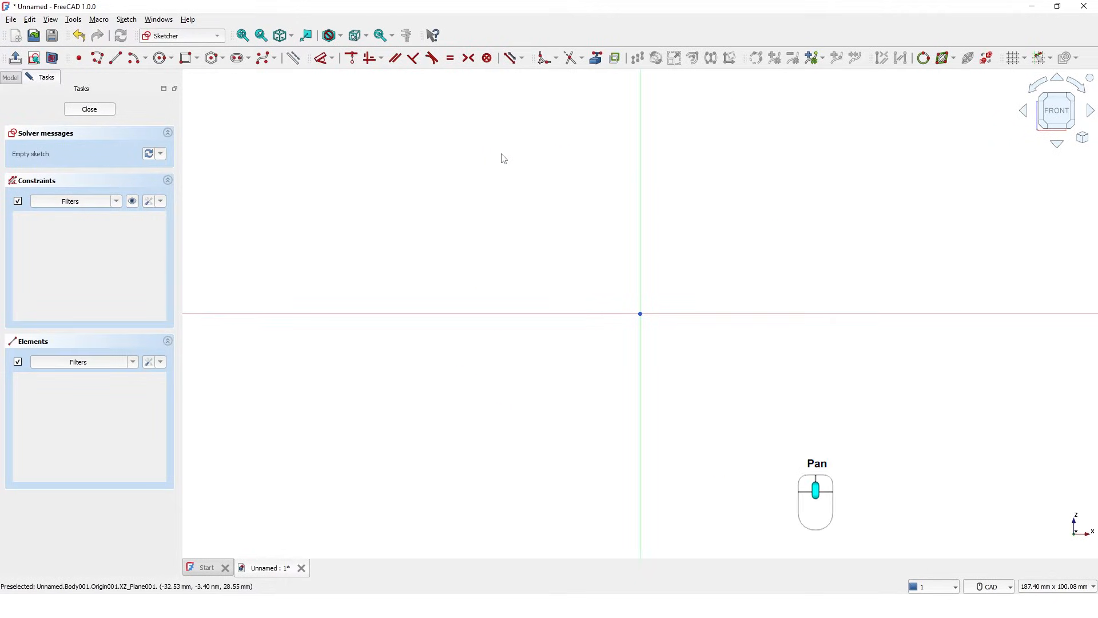
middle_drag(512, 204, 321, 240)
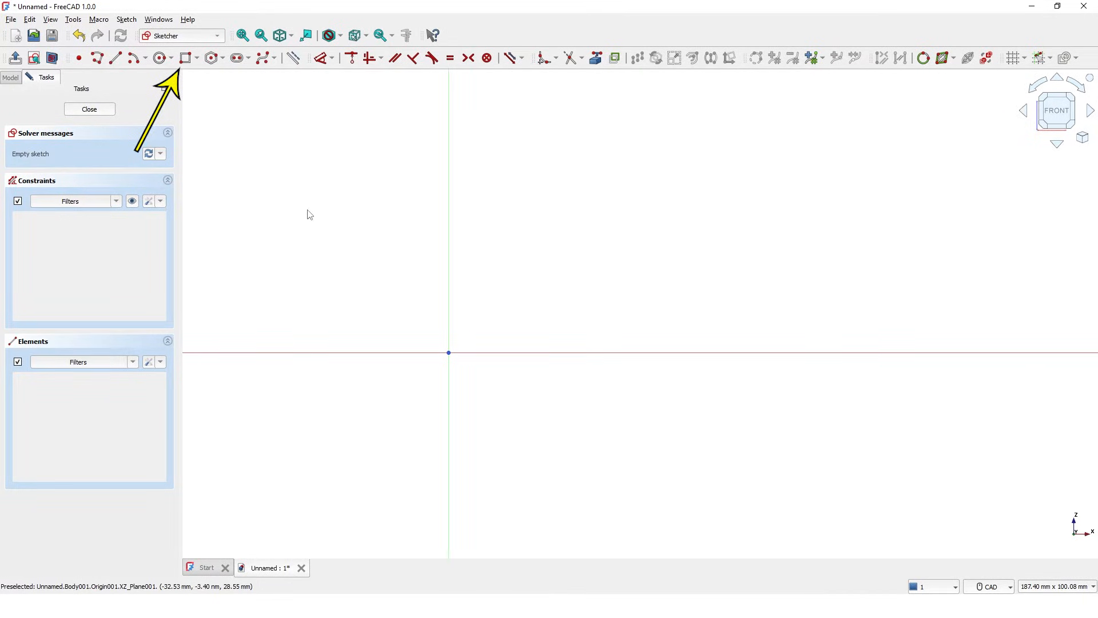
Step: Draw a 5 mm by 50 mm rectangle anchored at the sketch origin
click(185, 58)
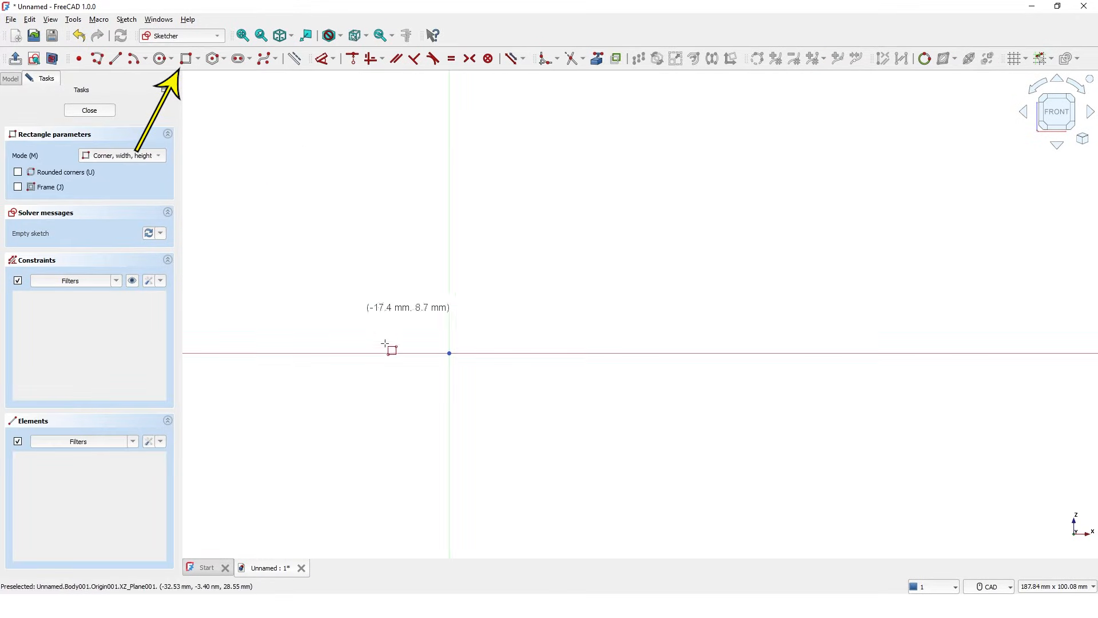
click(449, 353)
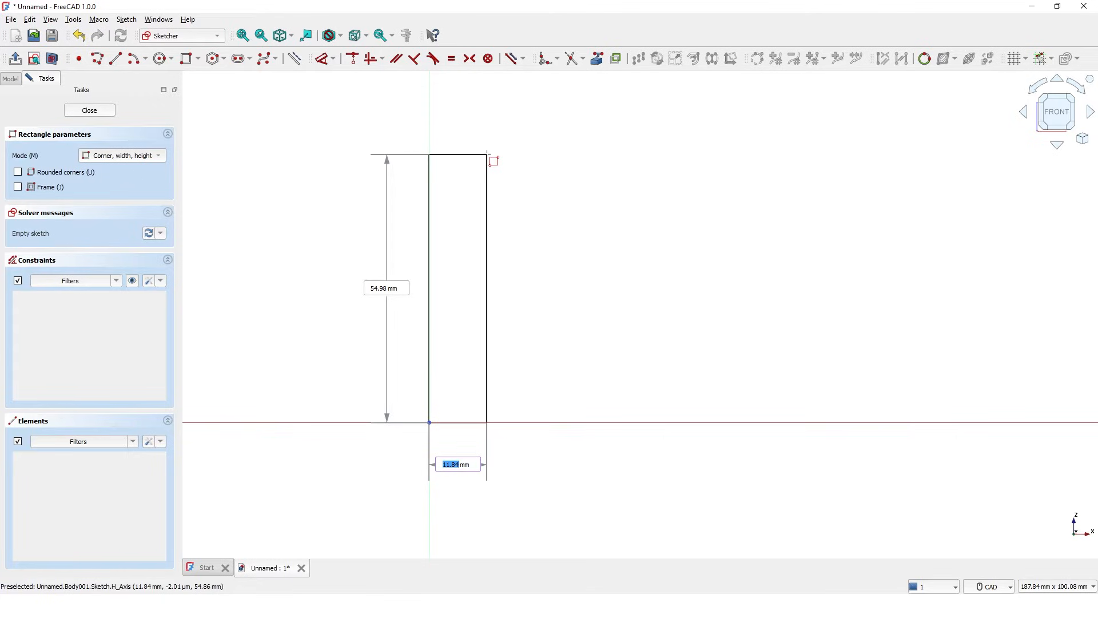
text(5)
key(Tab)
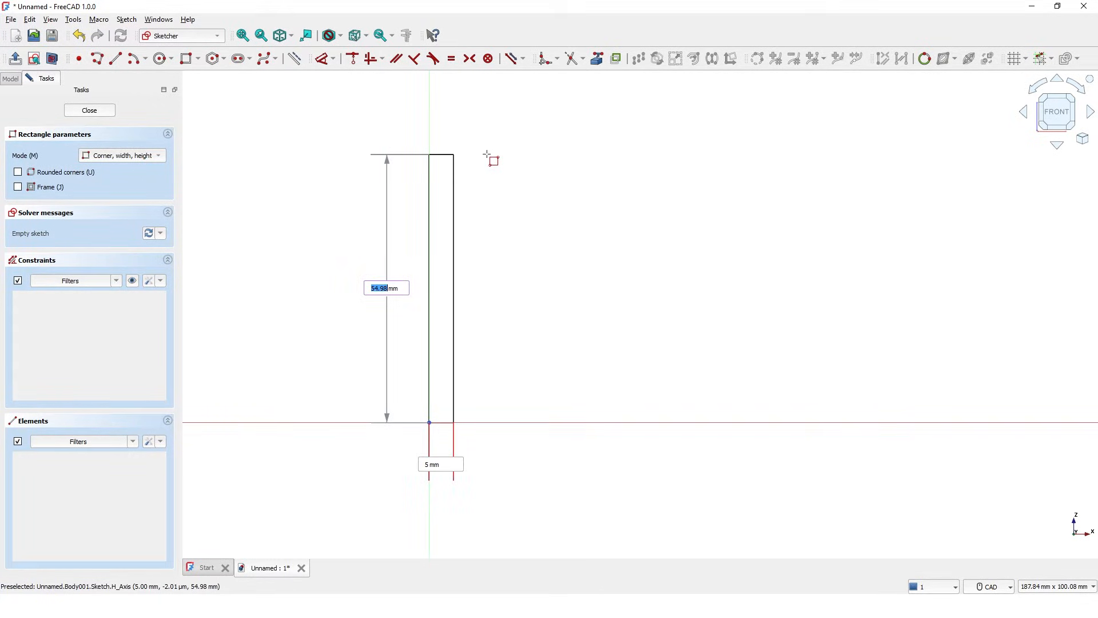
text(50)
key(Return)
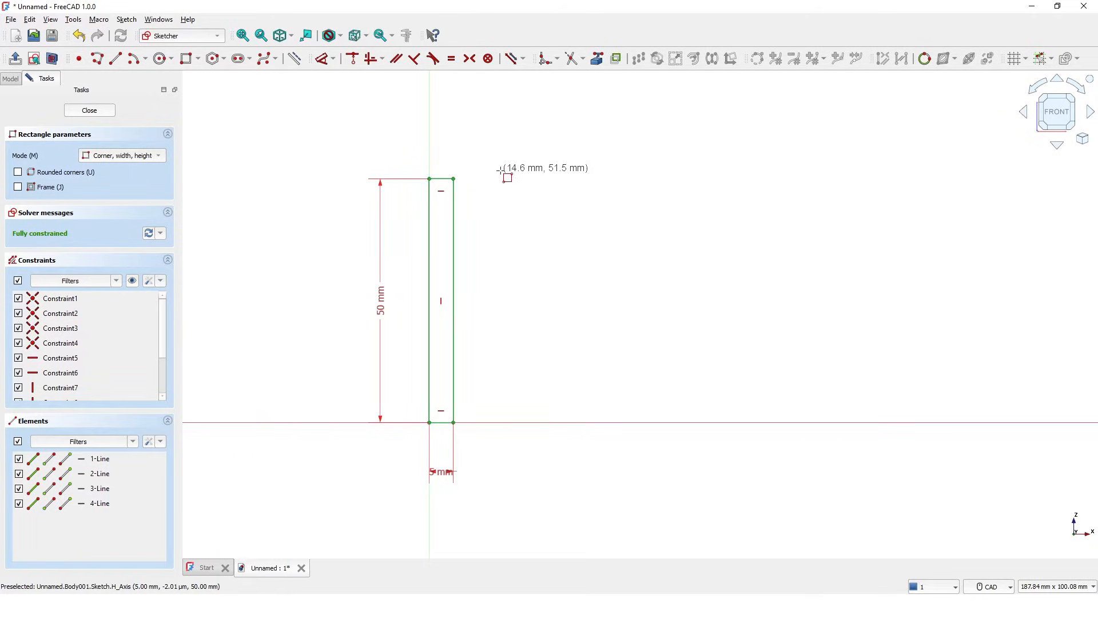
key(Escape)
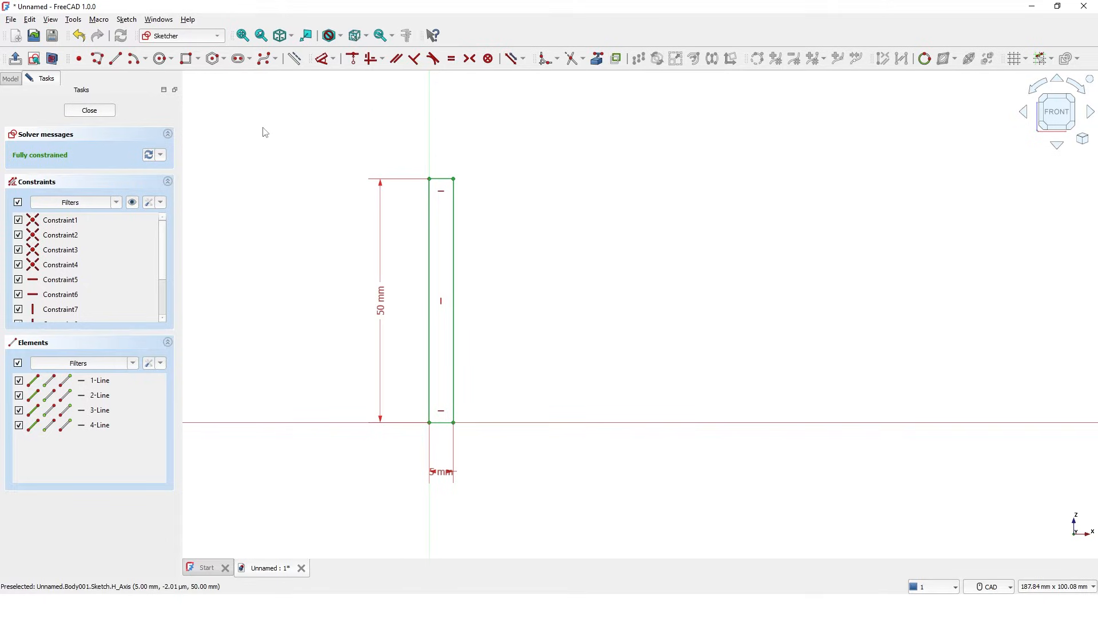
Step: Close the sketch and pad the rectangle 50 mm symmetric to its plane
click(90, 111)
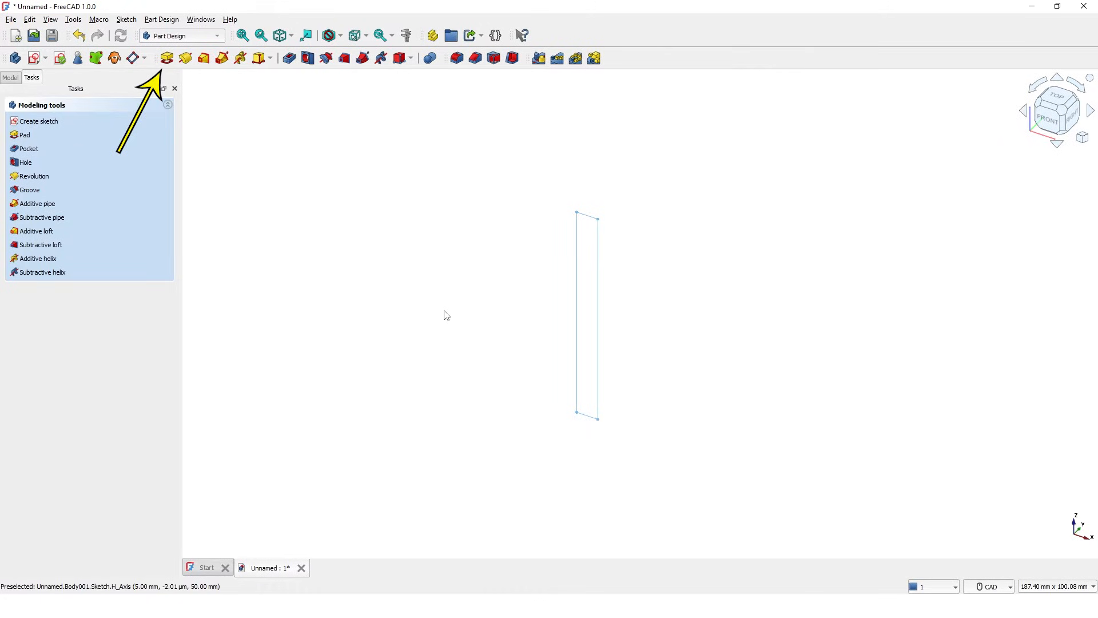
click(170, 59)
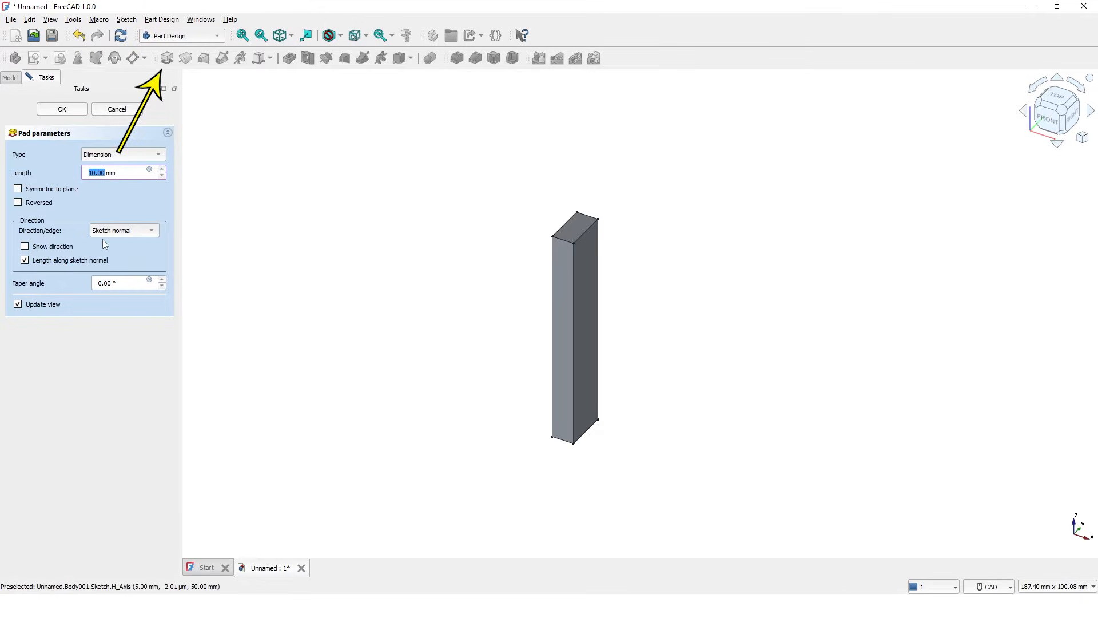
click(18, 189)
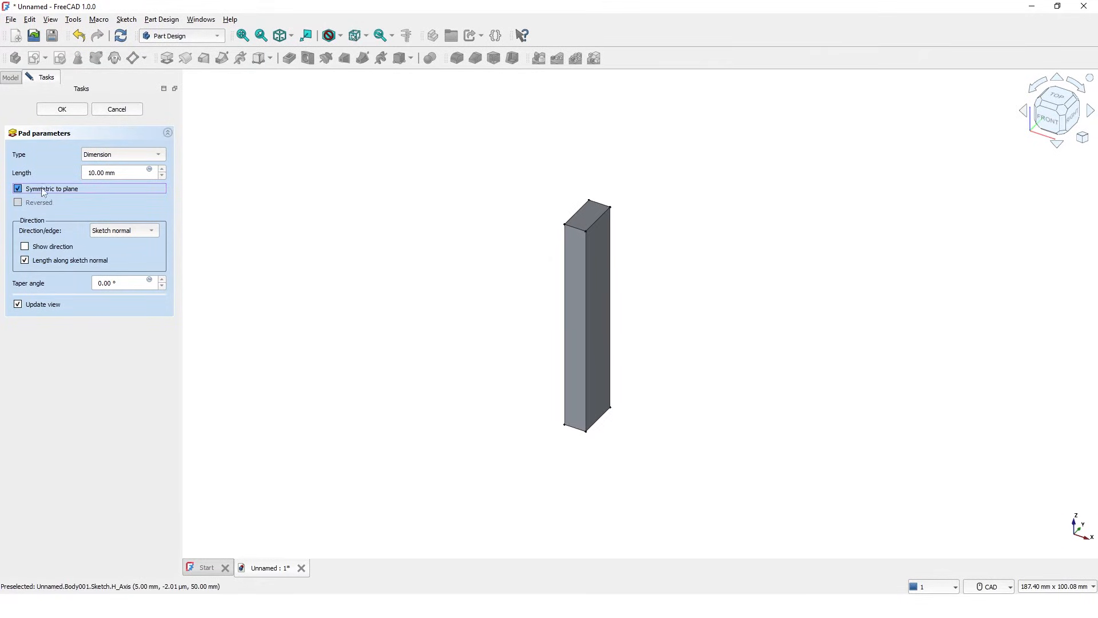
drag(117, 172, 89, 173)
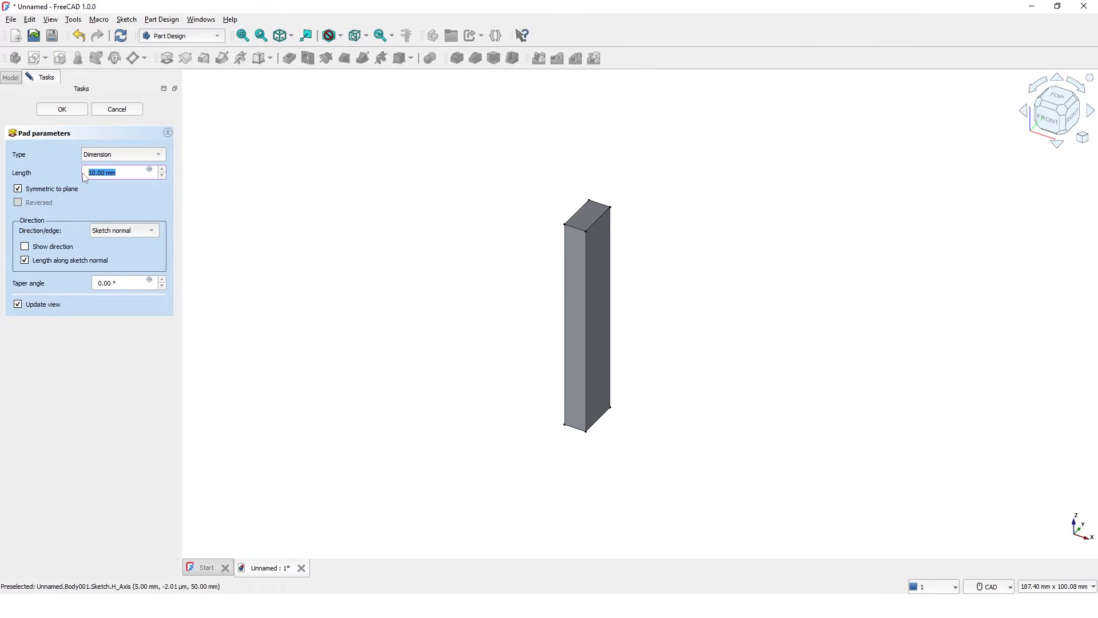
text(50)
key(Return)
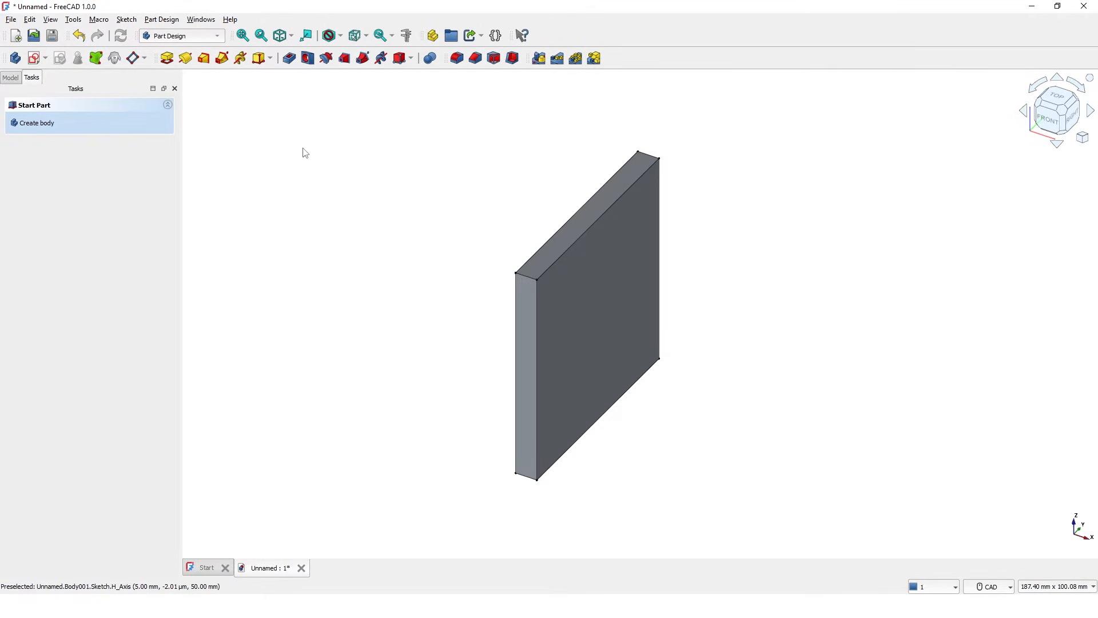
Step: Start a sketch on the plate's large front face, viewed from the Right
click(588, 329)
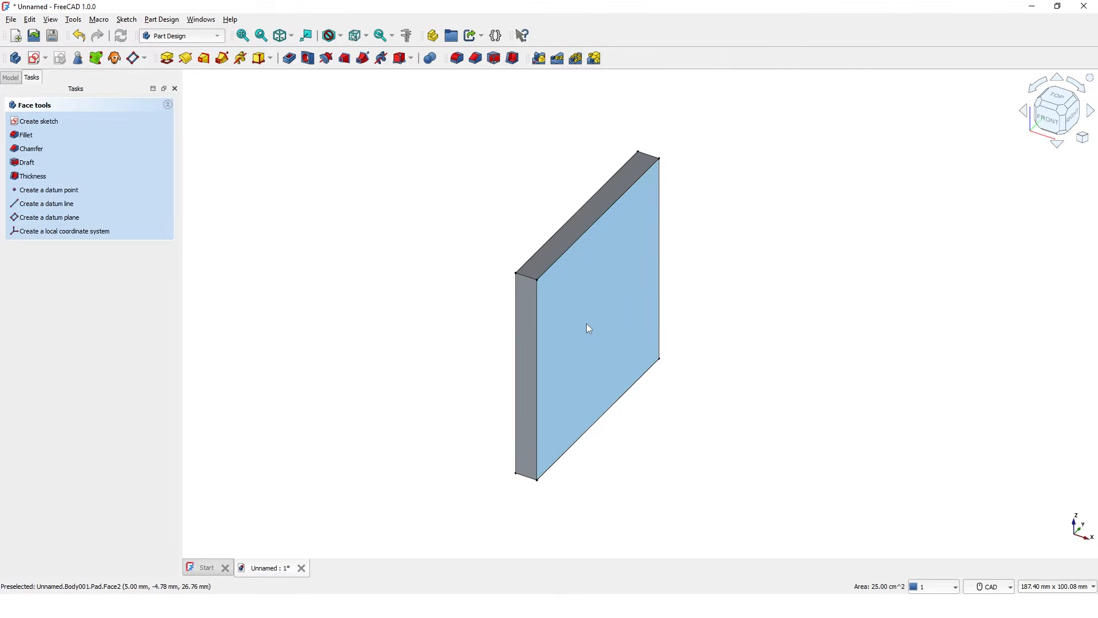
click(43, 122)
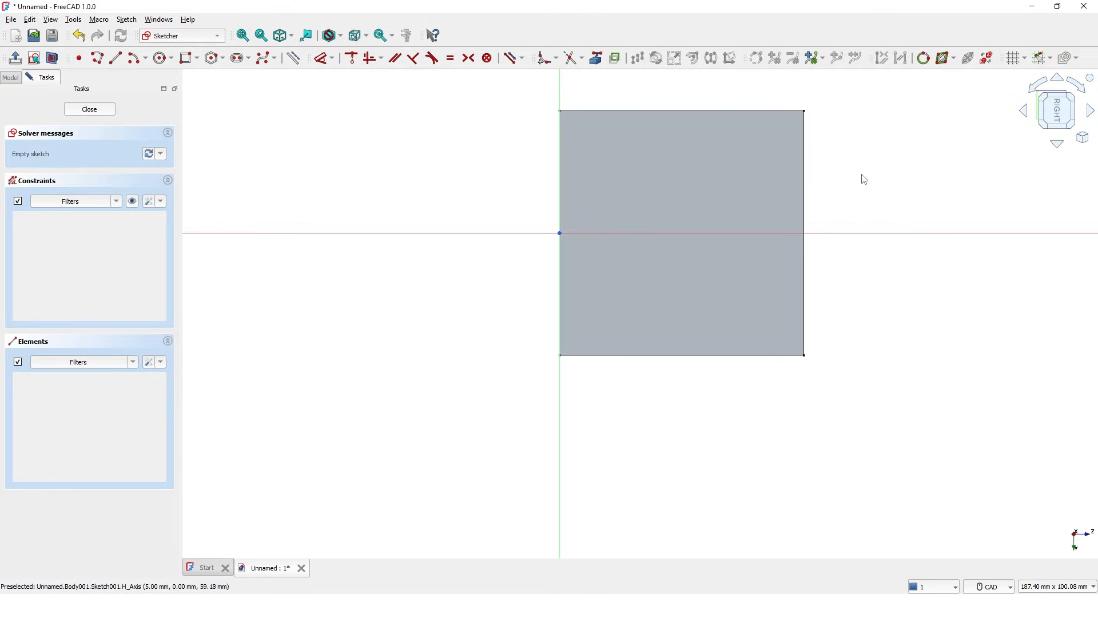
click(1084, 142)
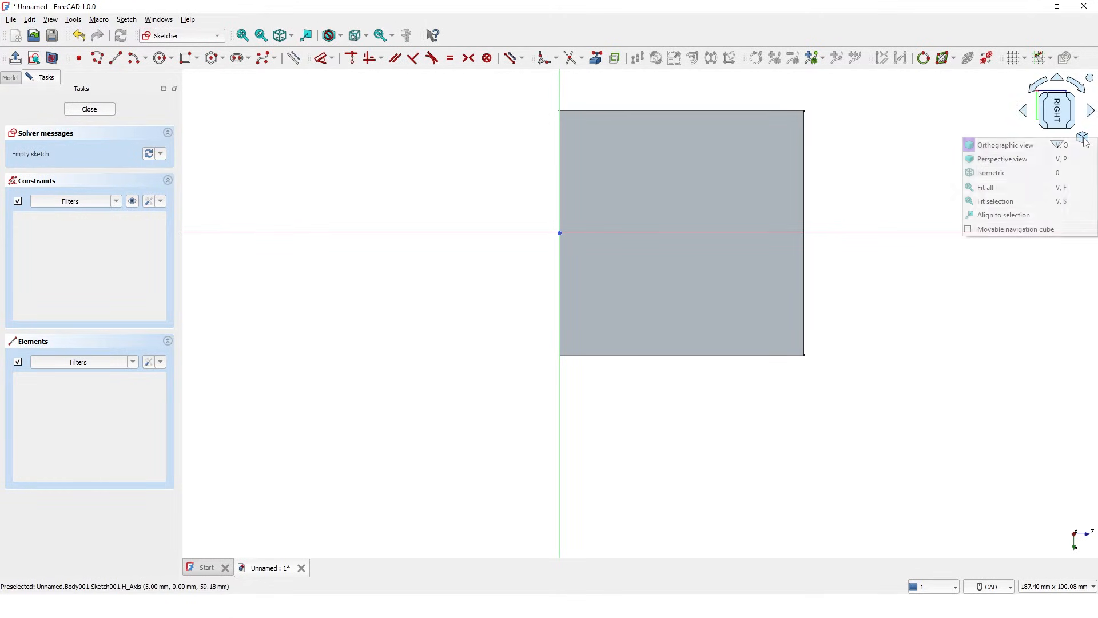
click(1023, 175)
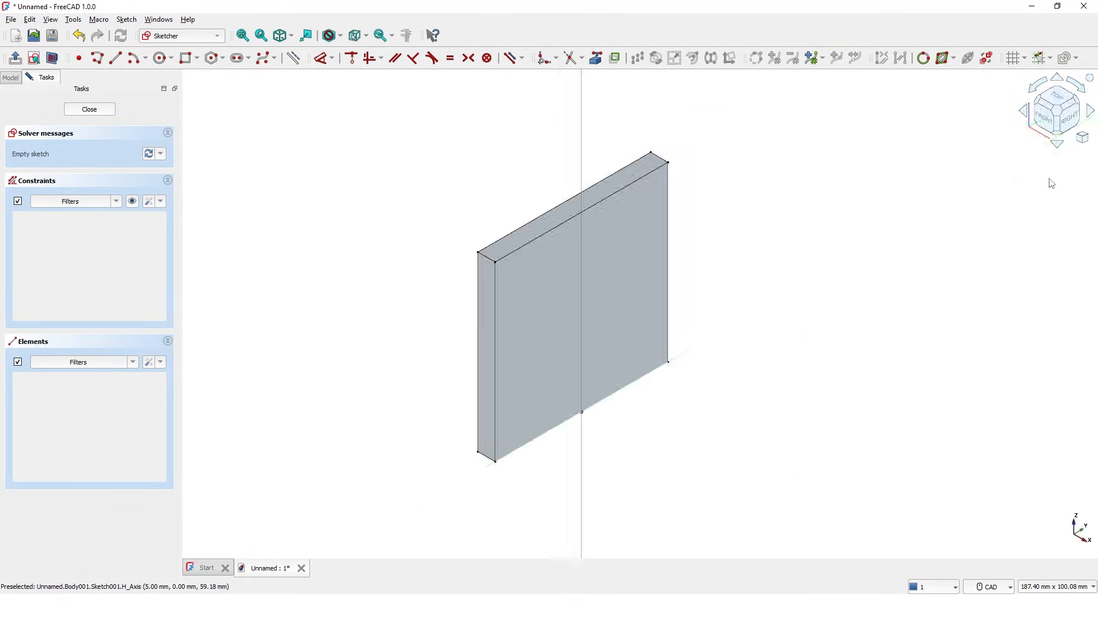
click(1071, 120)
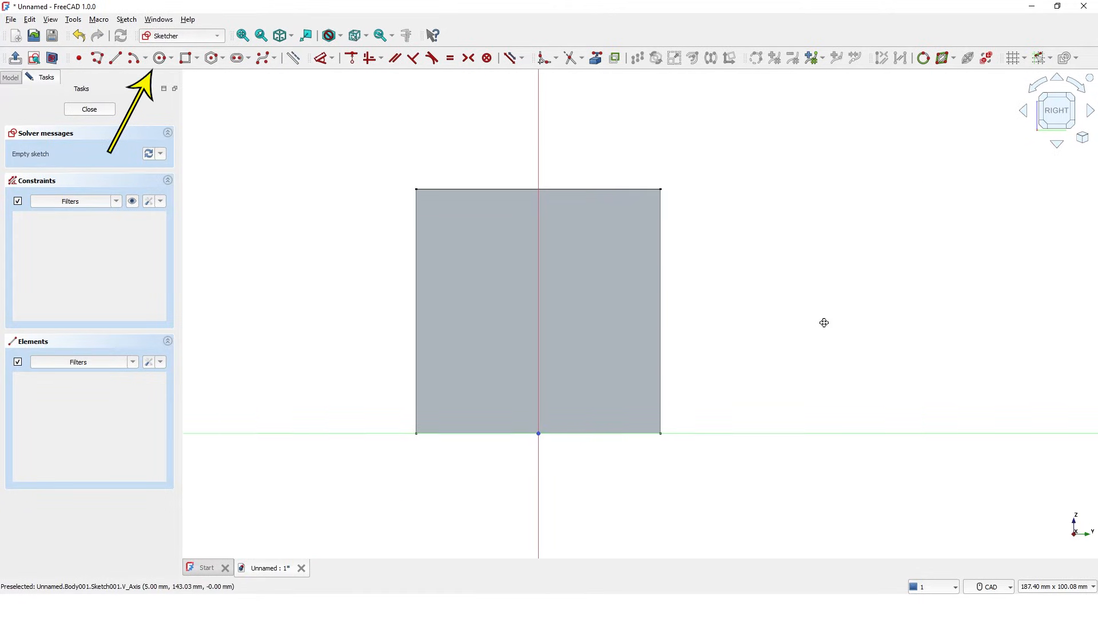
Step: Draw two 4 mm diameter circles near the top, one left and one right of the axis
click(161, 60)
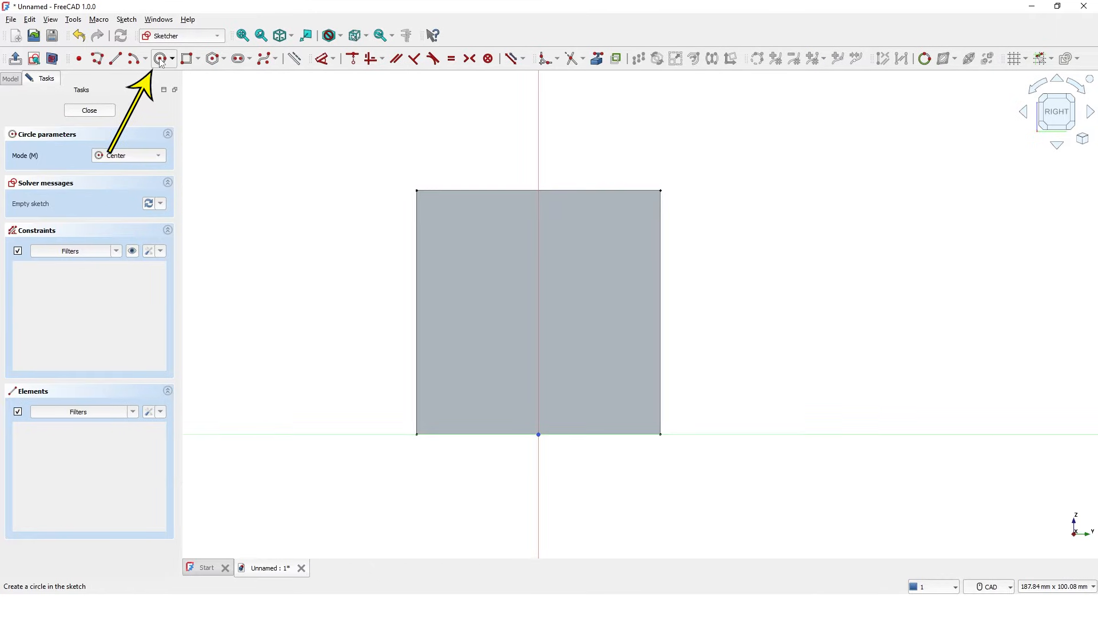
click(475, 242)
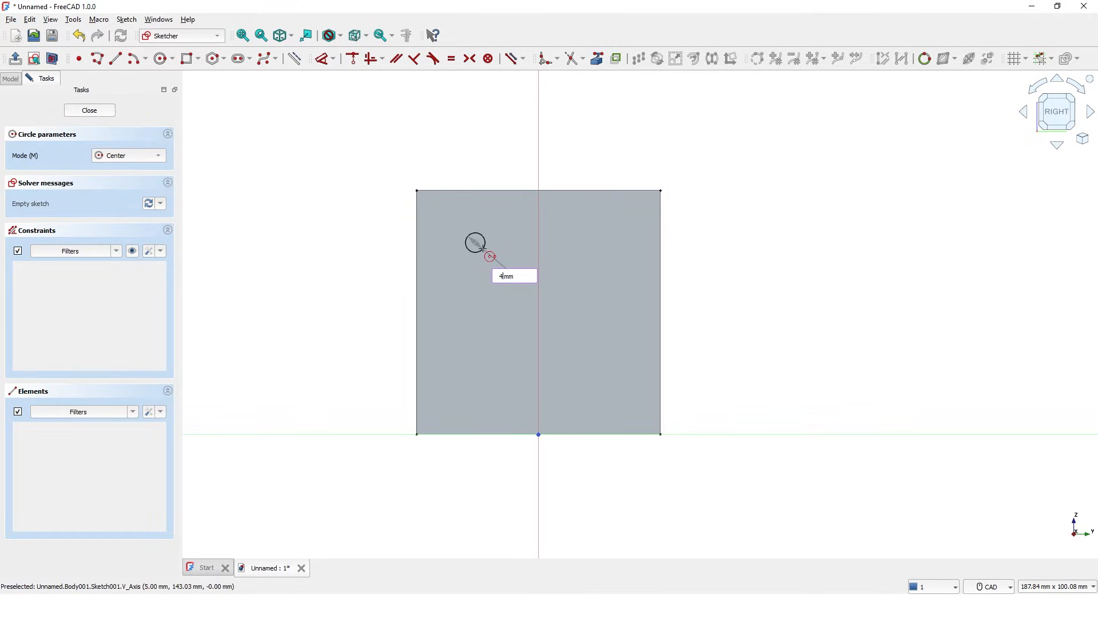
key(Return)
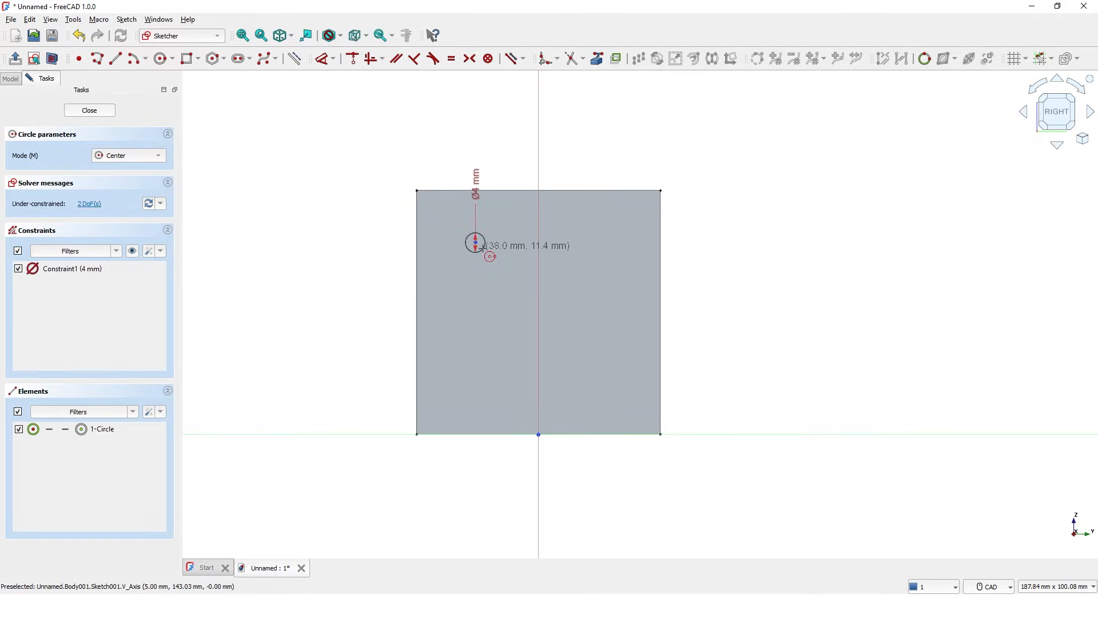
click(595, 240)
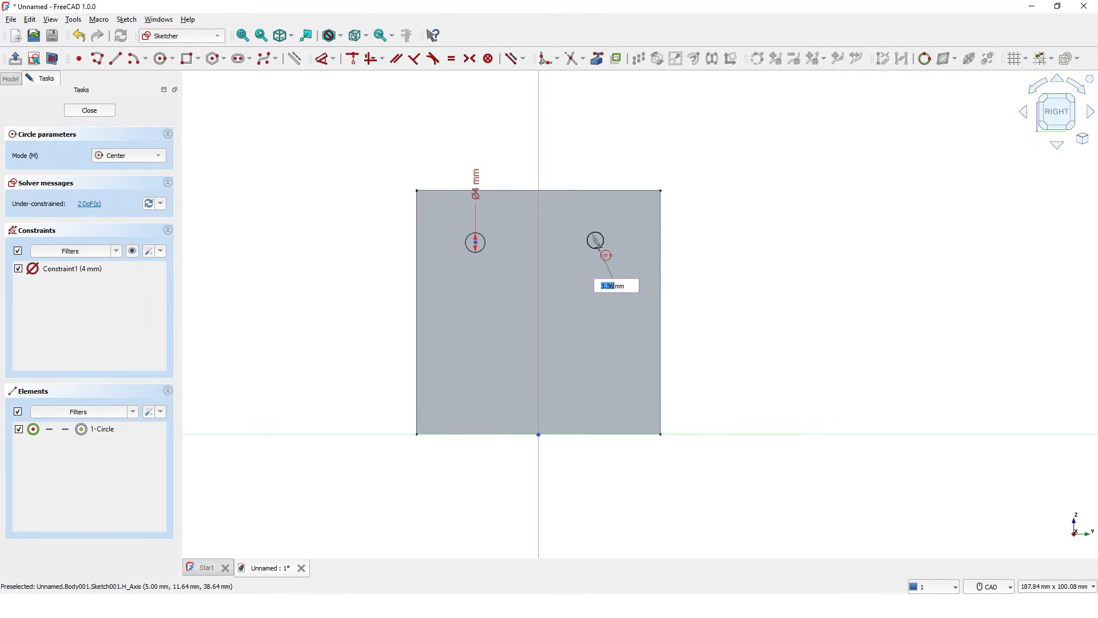
text(4)
key(Return)
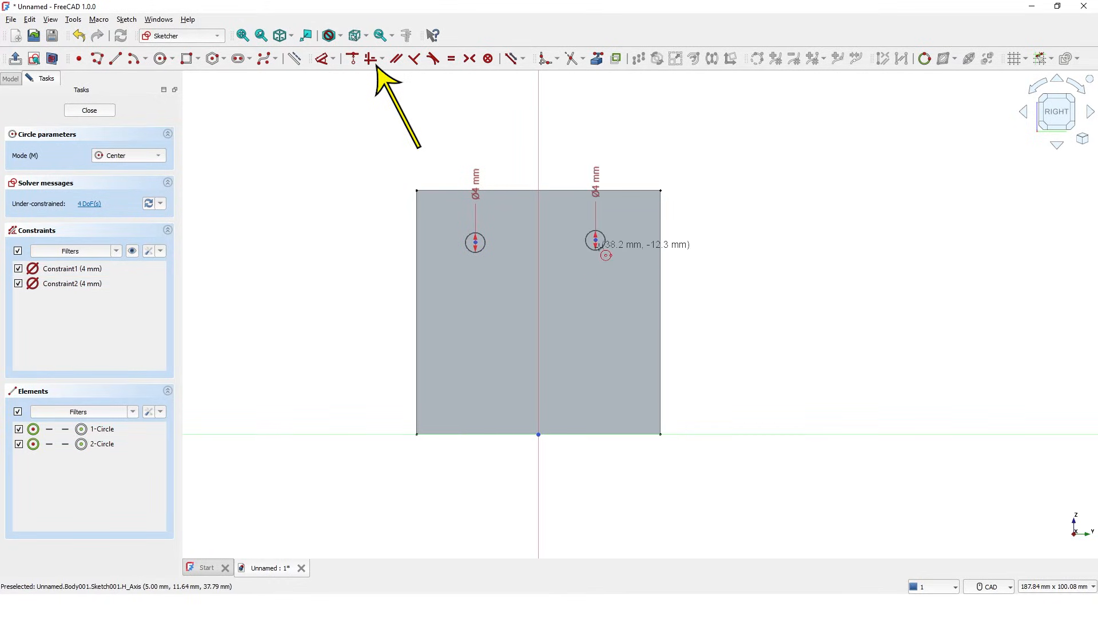
key(Escape)
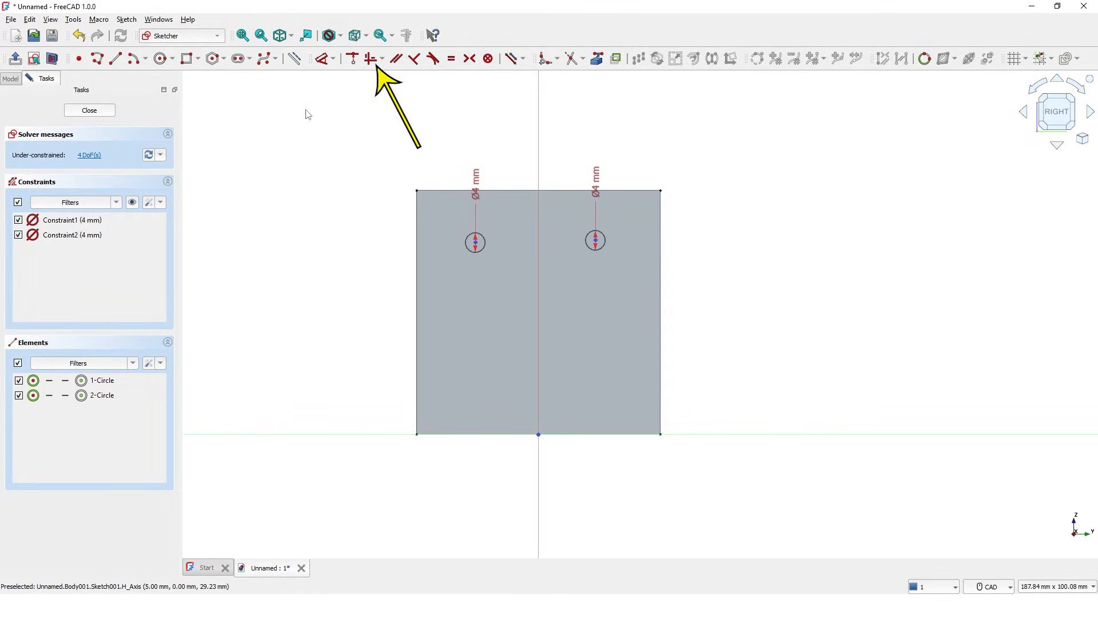
Step: Make the two circle centres horizontal and link the pad's top edge as external geometry
click(370, 58)
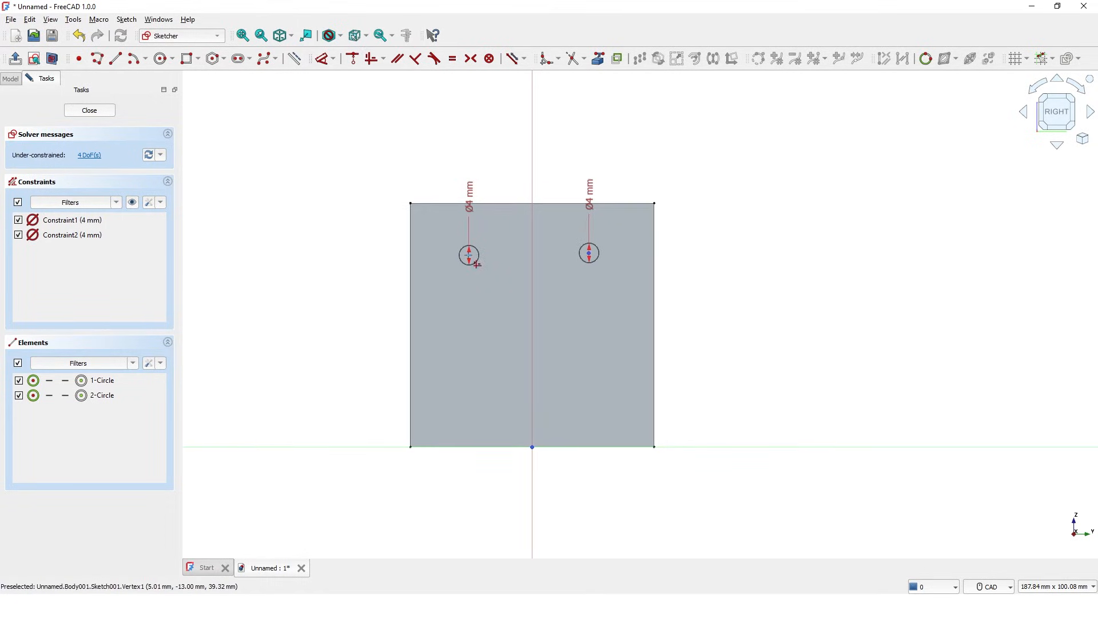
click(469, 255)
click(589, 255)
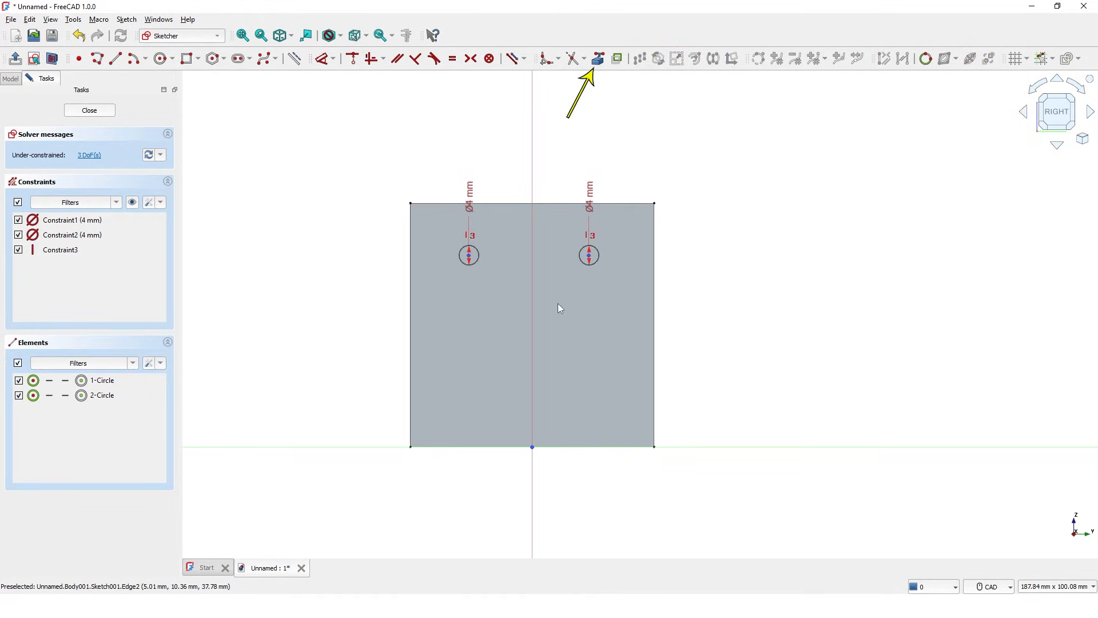
click(599, 59)
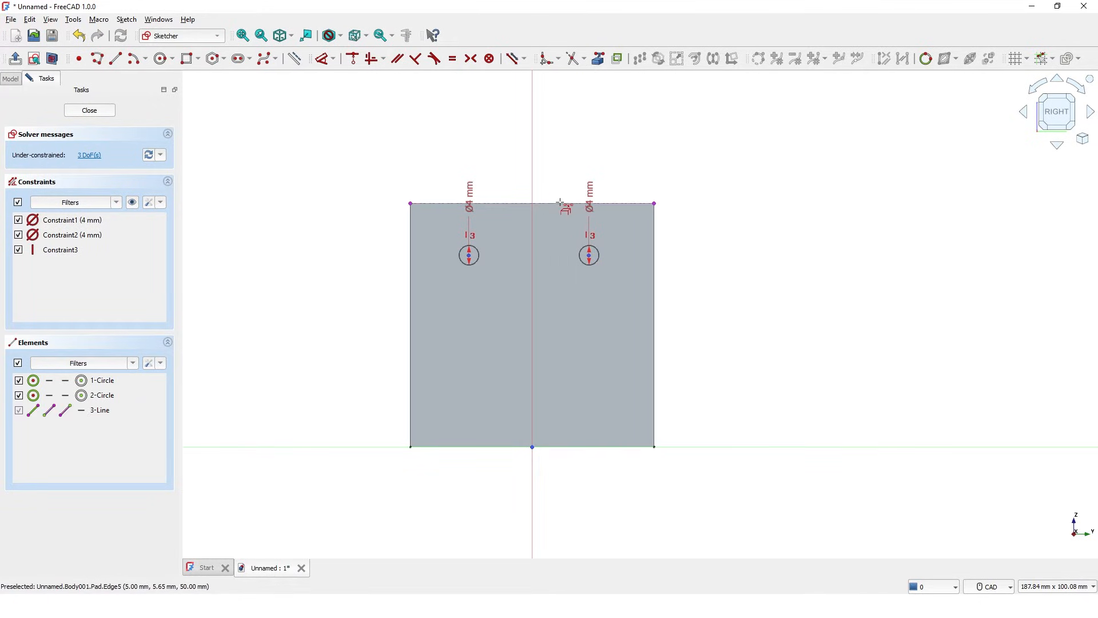
click(561, 198)
key(Escape)
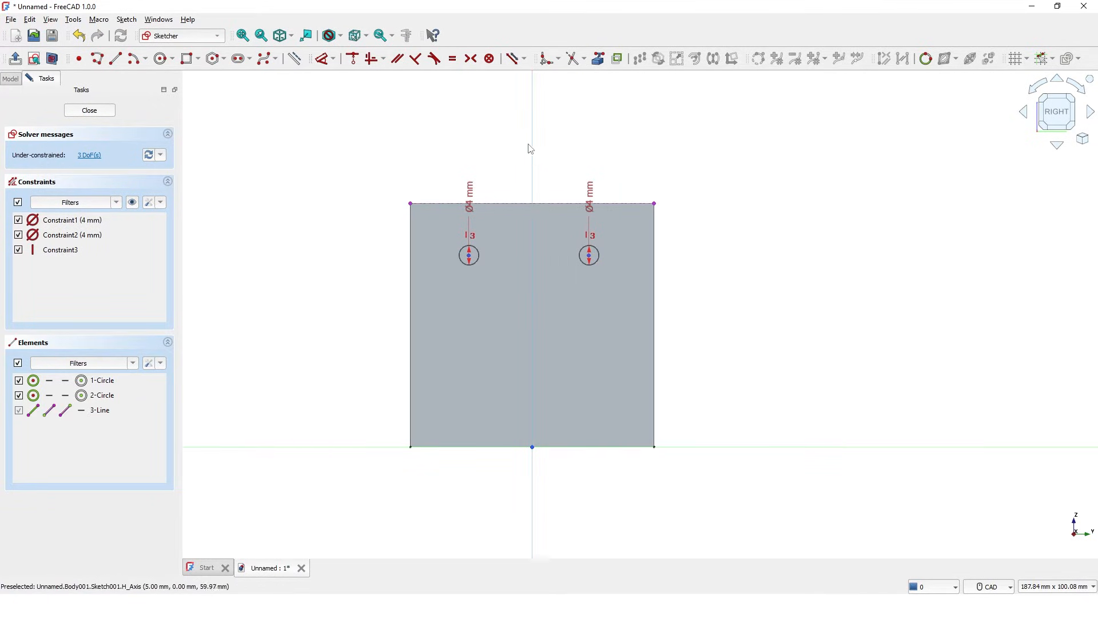
Step: Dimension each hole centre 10 mm in from its side edge of the plate
click(323, 62)
click(469, 255)
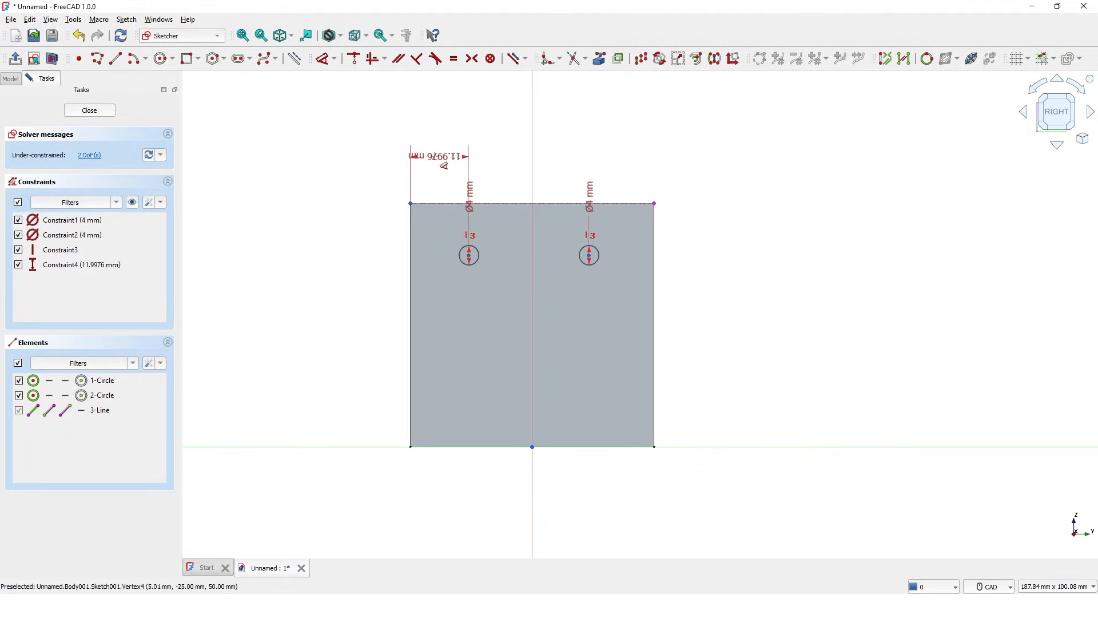
click(444, 165)
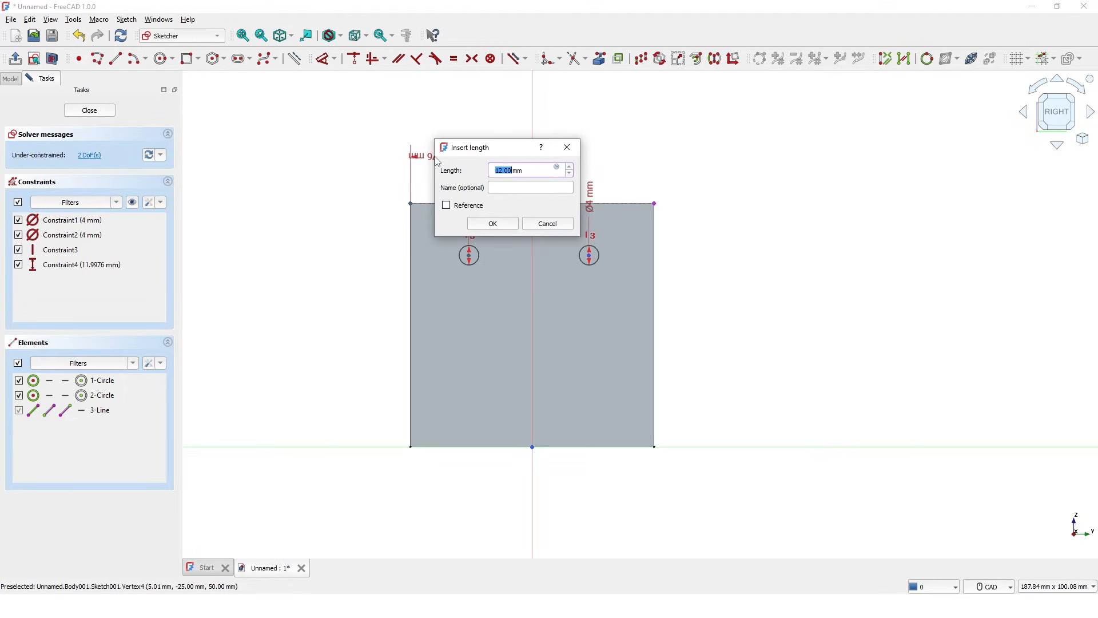
text(10)
key(Return)
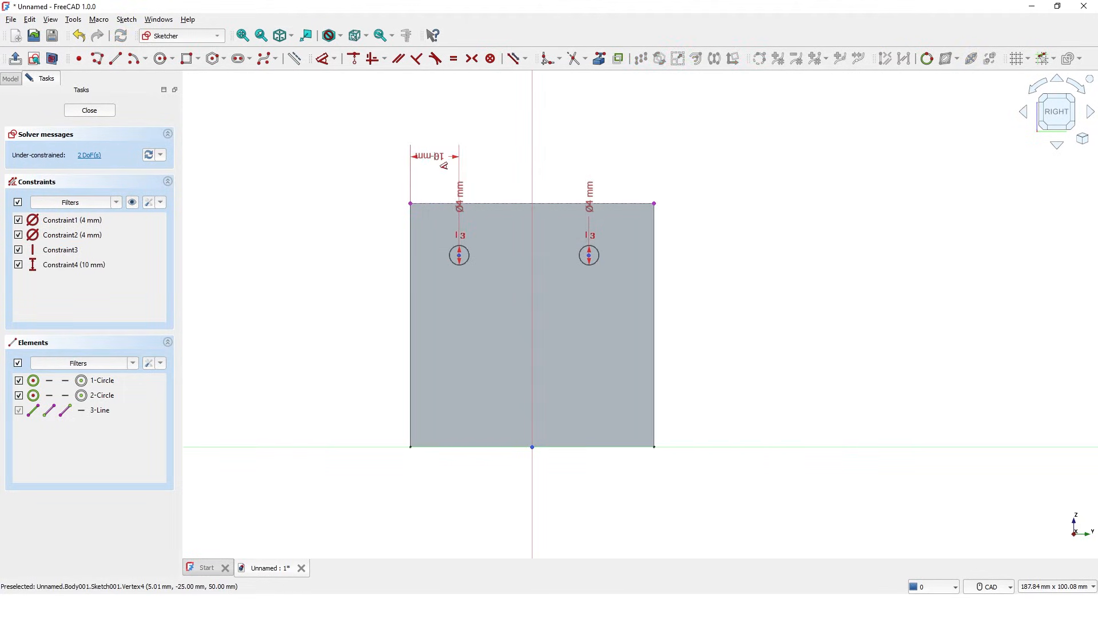
click(589, 255)
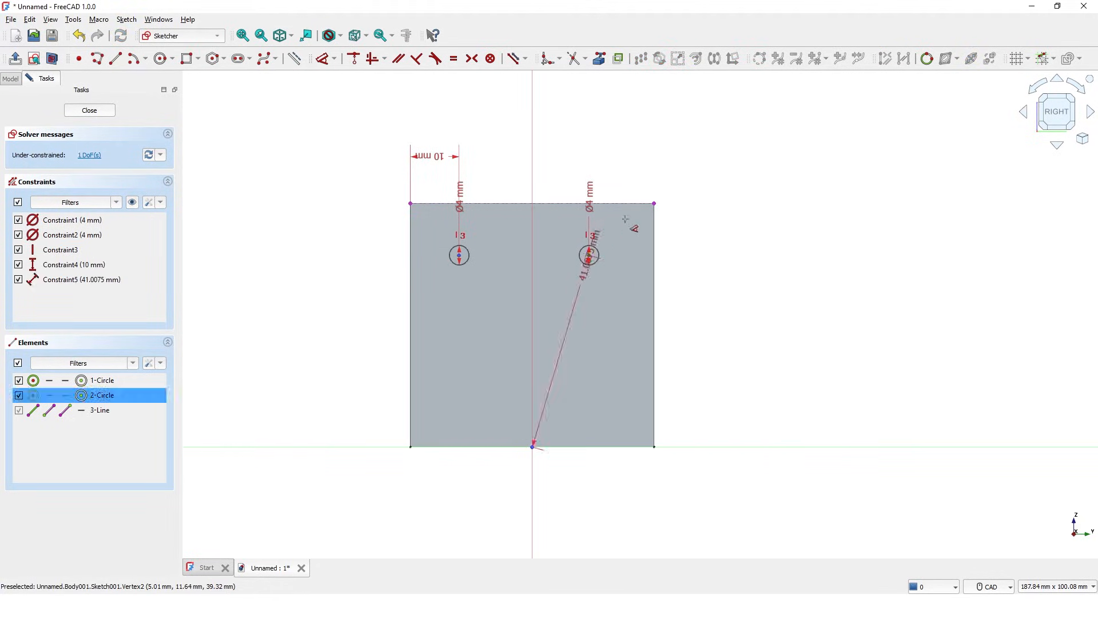
click(655, 203)
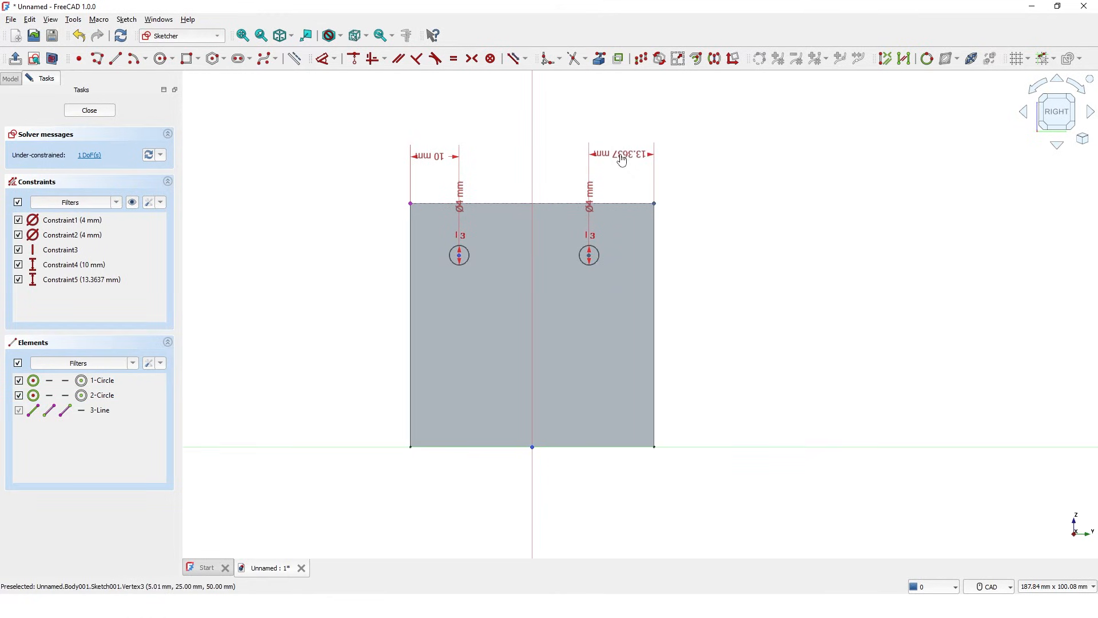
click(622, 159)
text(10)
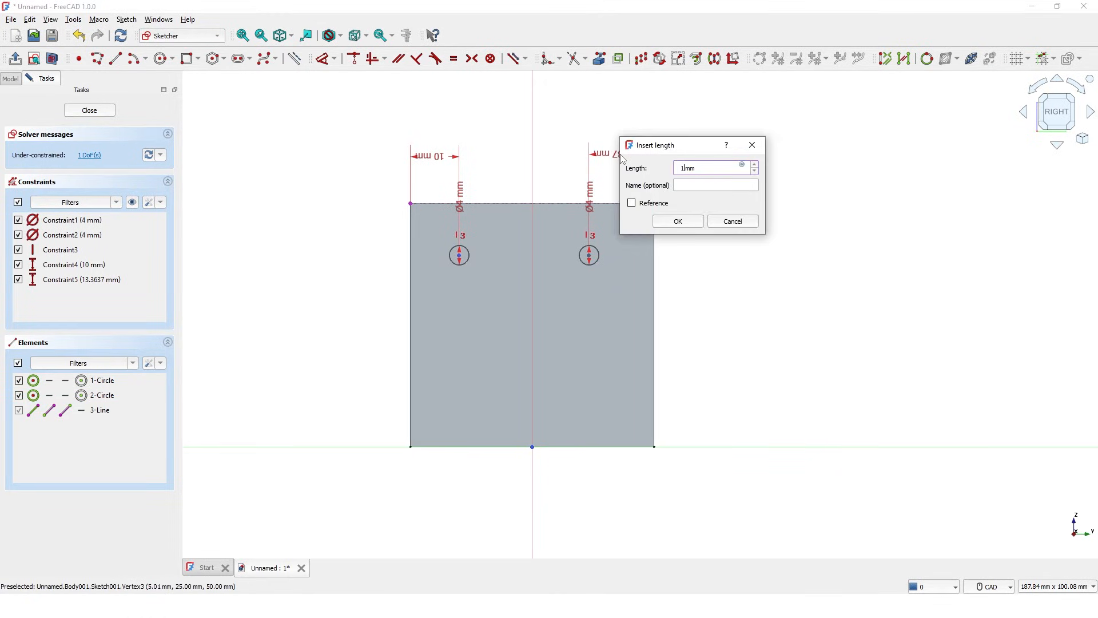
key(Return)
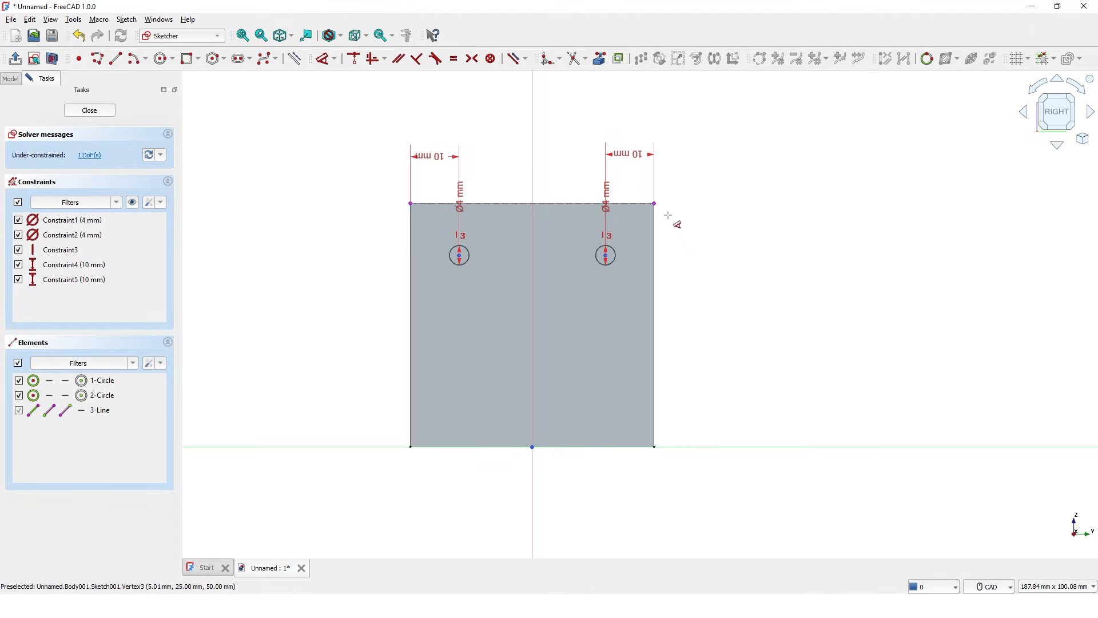
Step: Set the holes 10 mm below the top edge and close the sketch
click(654, 203)
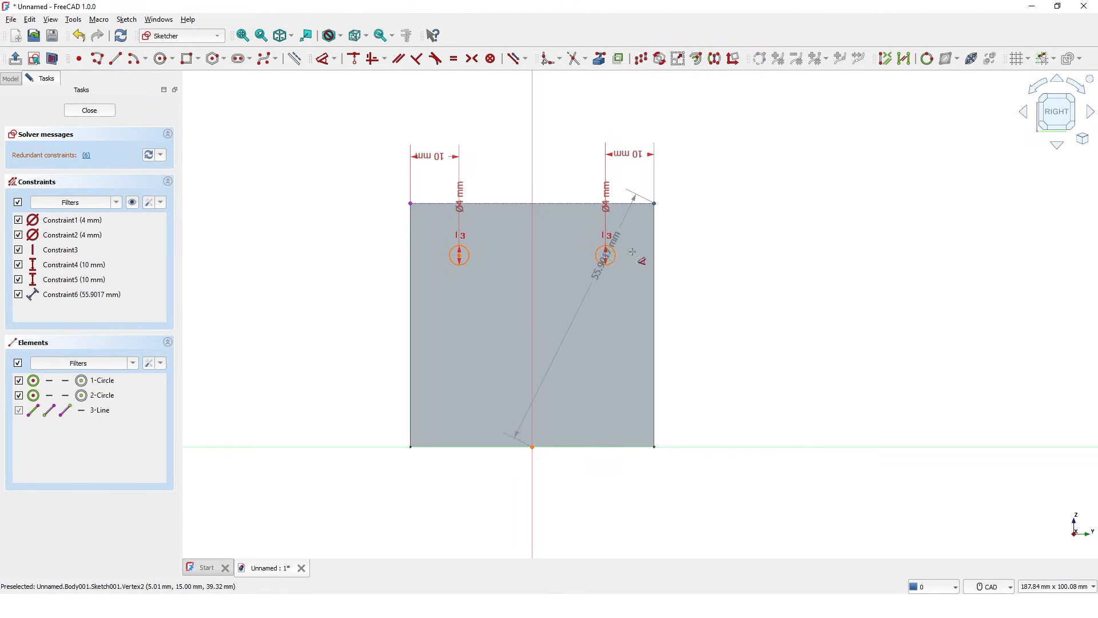
click(606, 255)
click(681, 241)
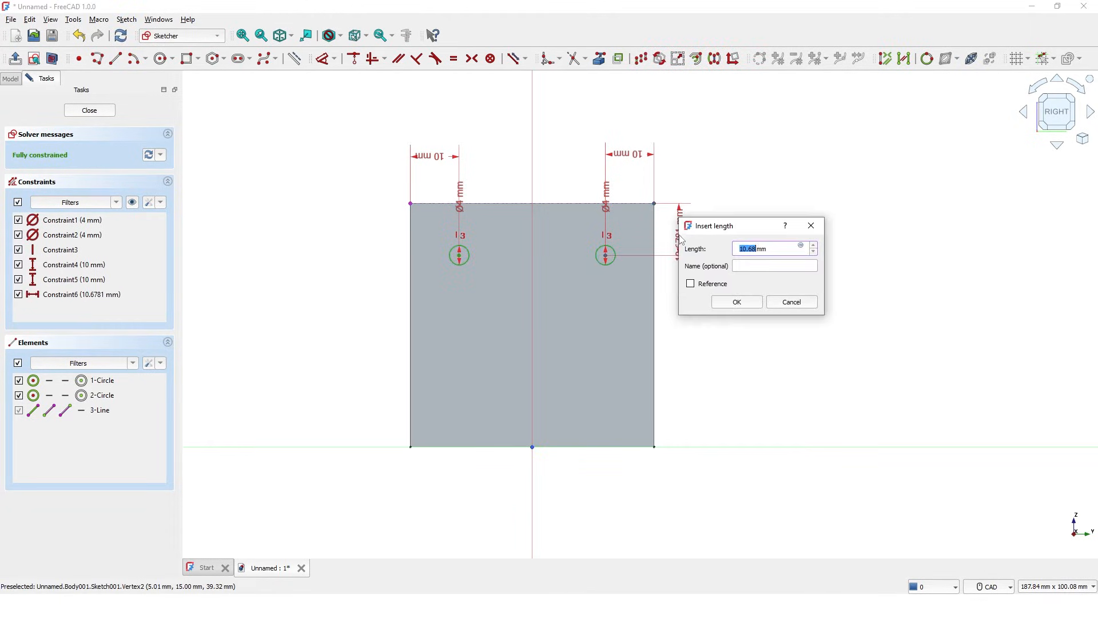
text(10)
key(Return)
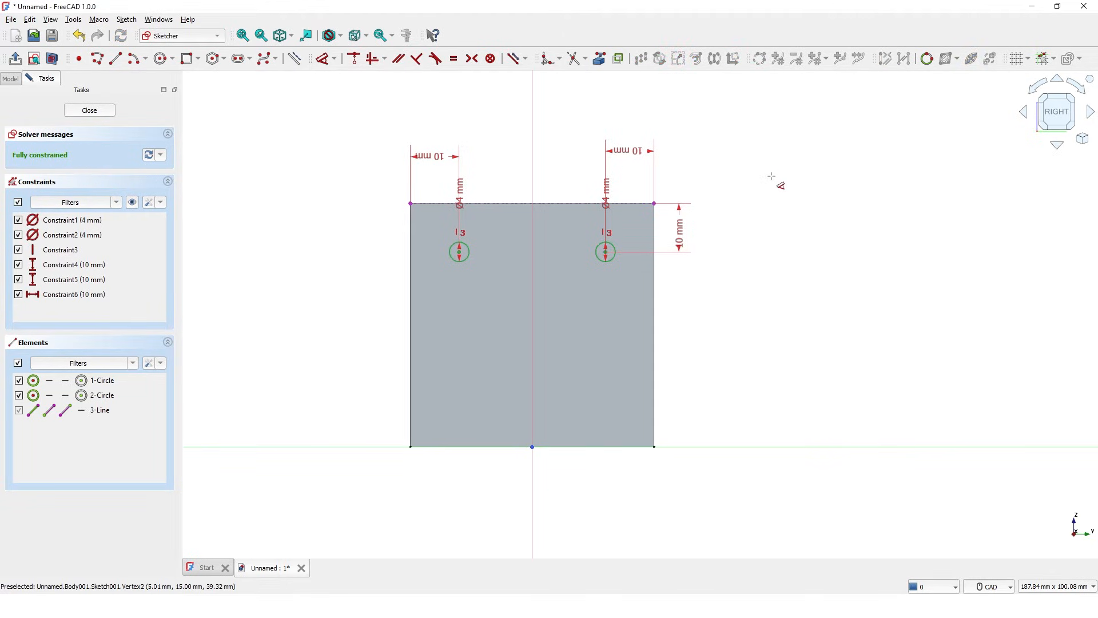
key(Escape)
click(90, 110)
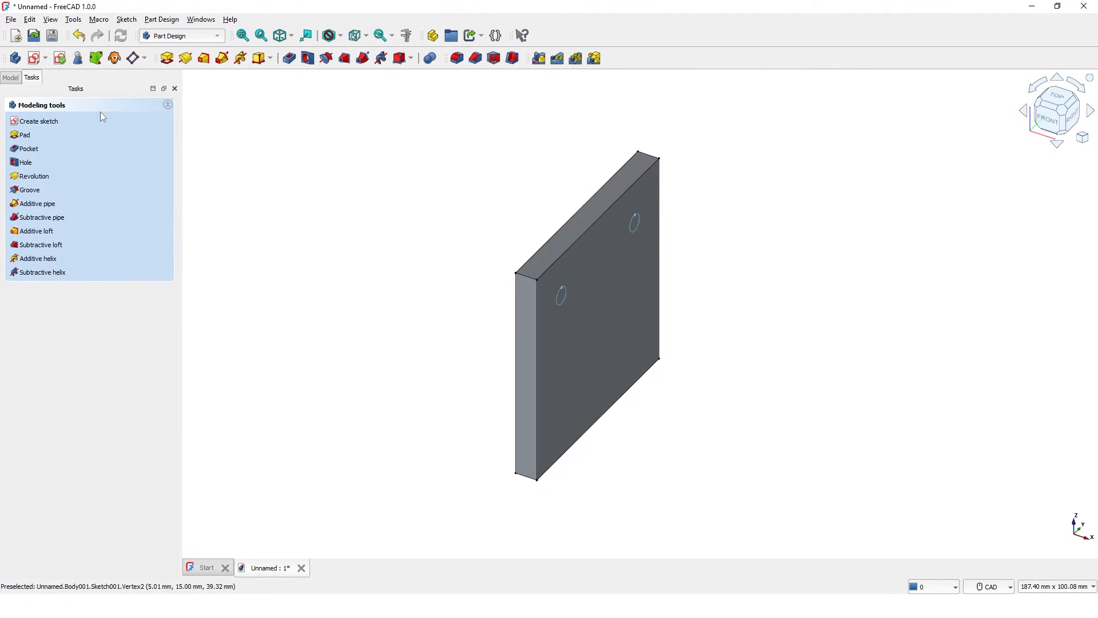
Step: Turn the circles into Countersink holes with a 10 mm countersink diameter
click(307, 59)
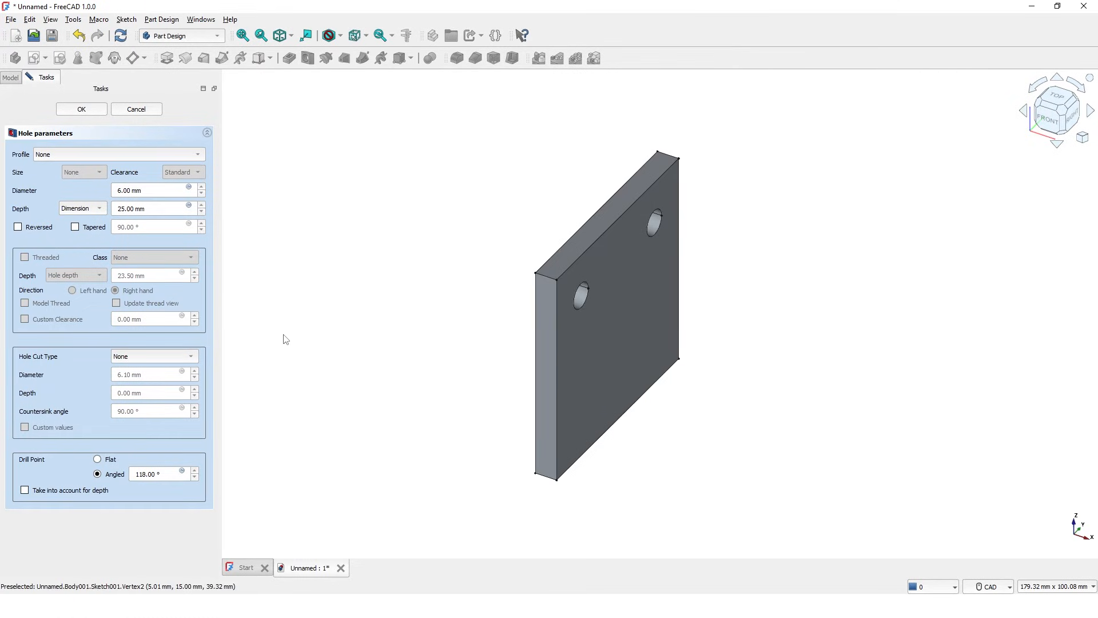
click(191, 356)
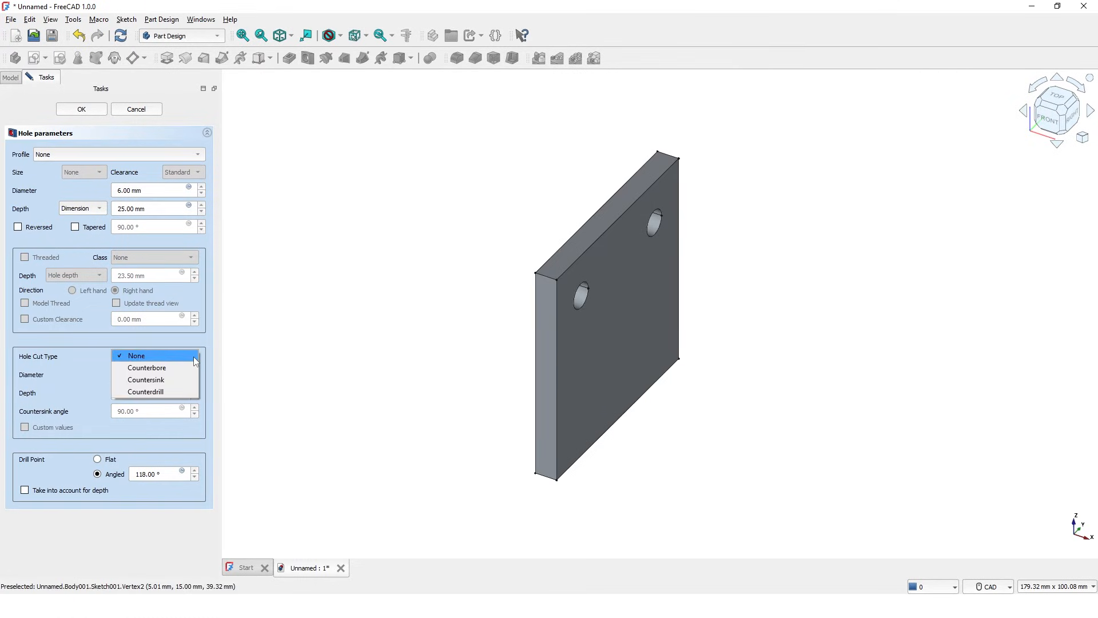
click(169, 380)
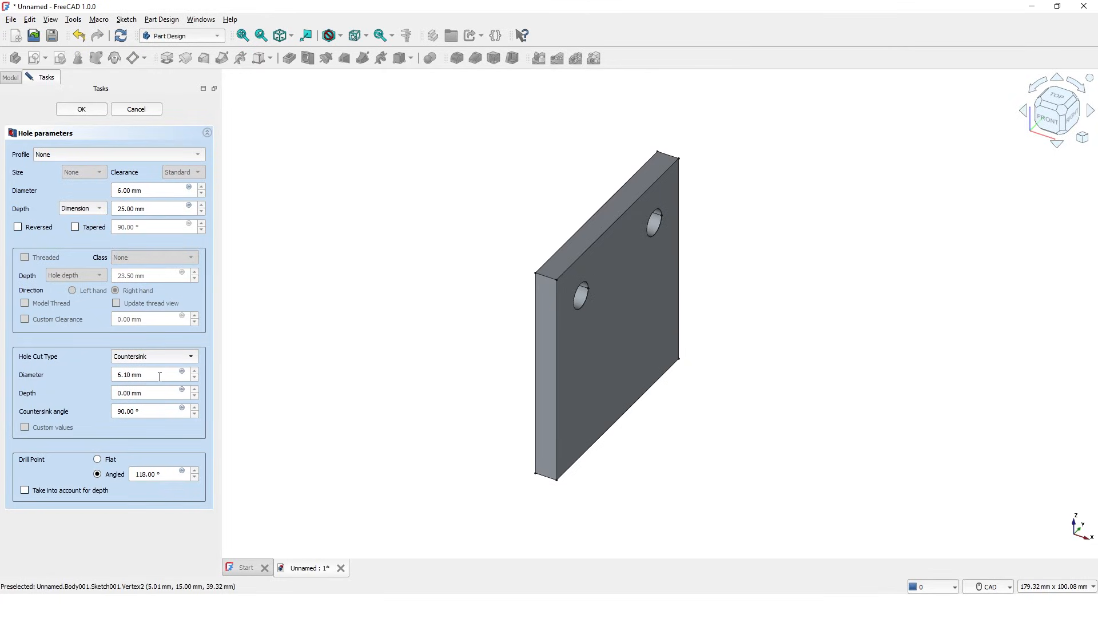
drag(160, 376, 116, 374)
text(10)
key(Return)
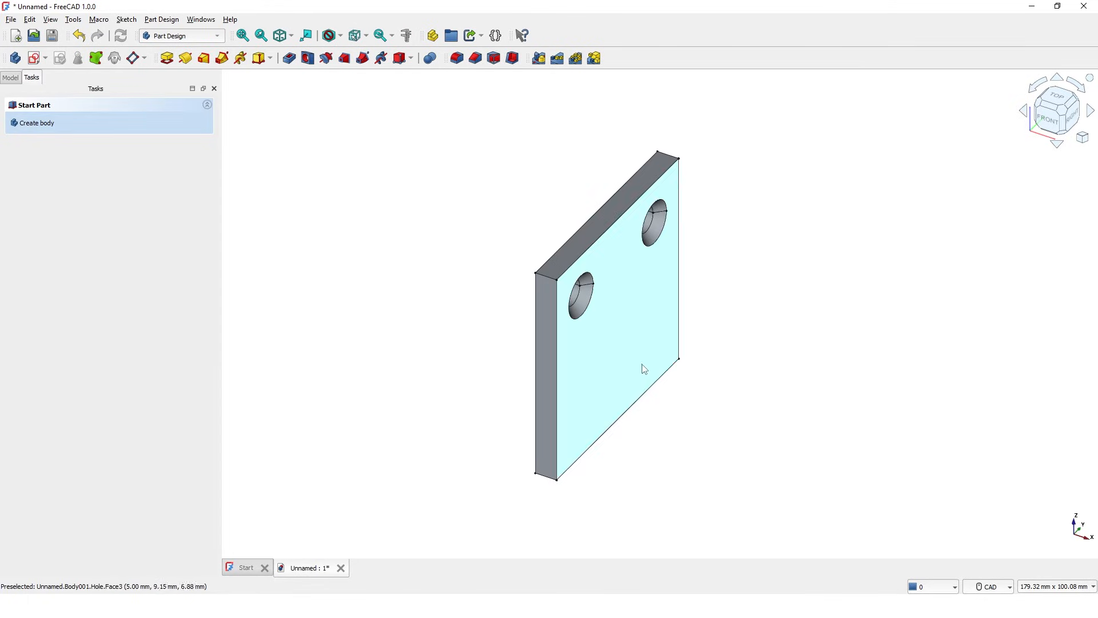
middle_drag(650, 351, 673, 421)
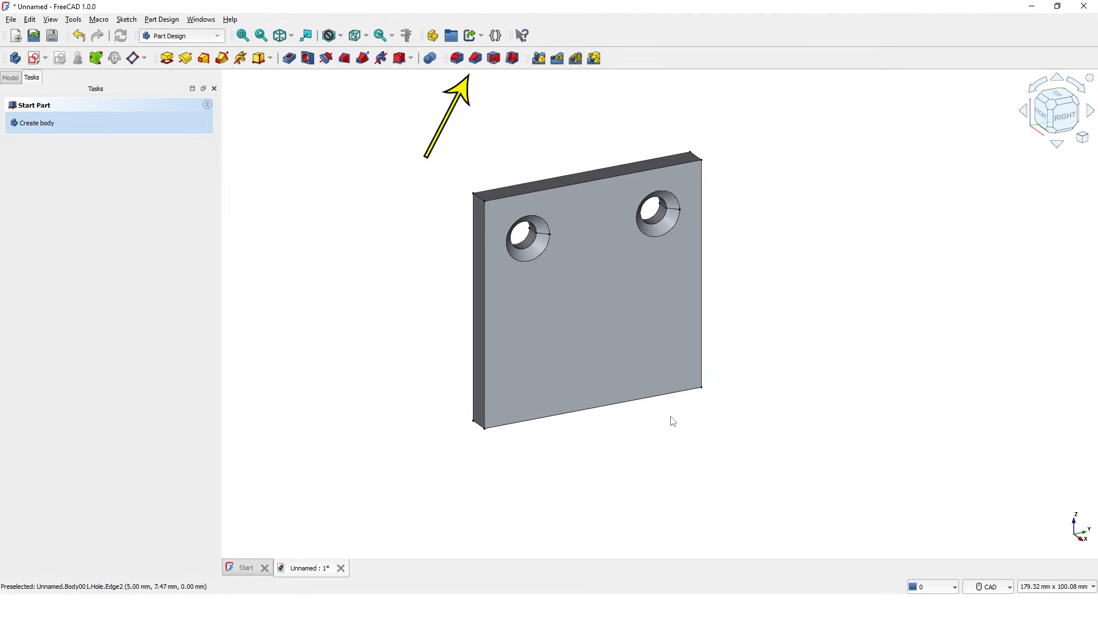
Step: Chamfer the plate's top-left and top-right corner edges by 8 mm, then zoom out to see it
click(475, 58)
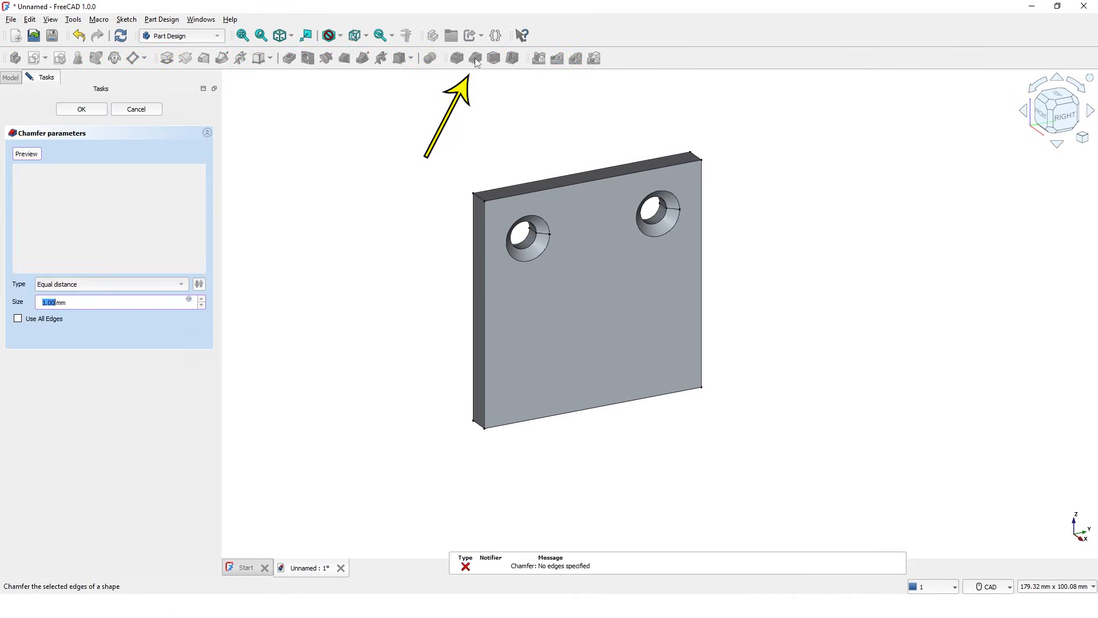
scroll(480, 190, down, 2)
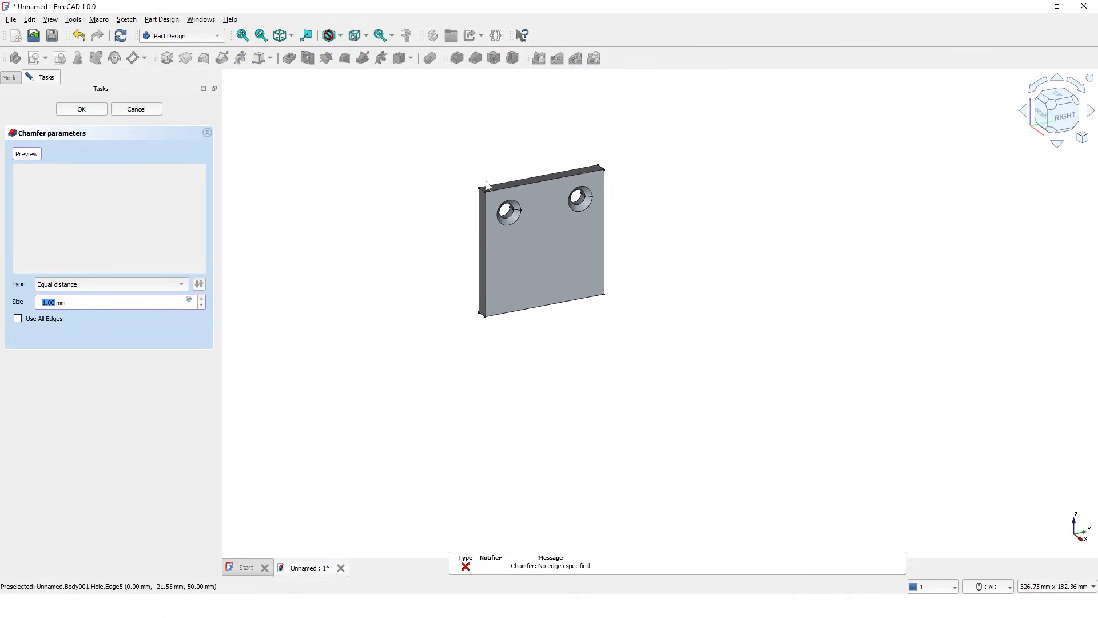
scroll(485, 192, up, 6)
click(477, 210)
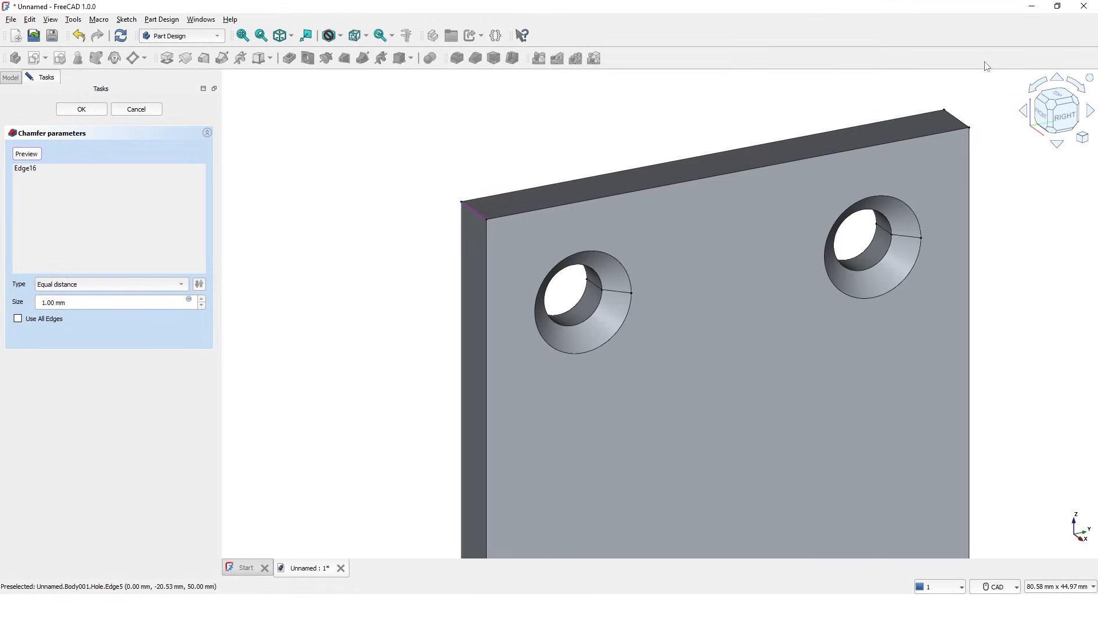
click(957, 121)
drag(82, 301, 41, 304)
text(8)
key(Return)
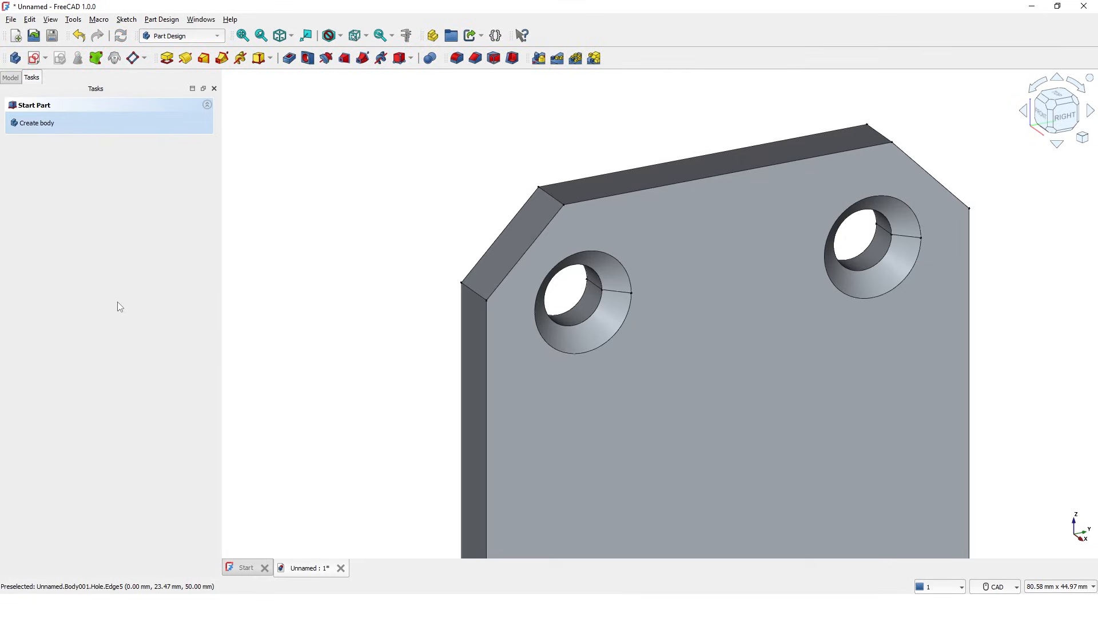
scroll(401, 273, down, 10)
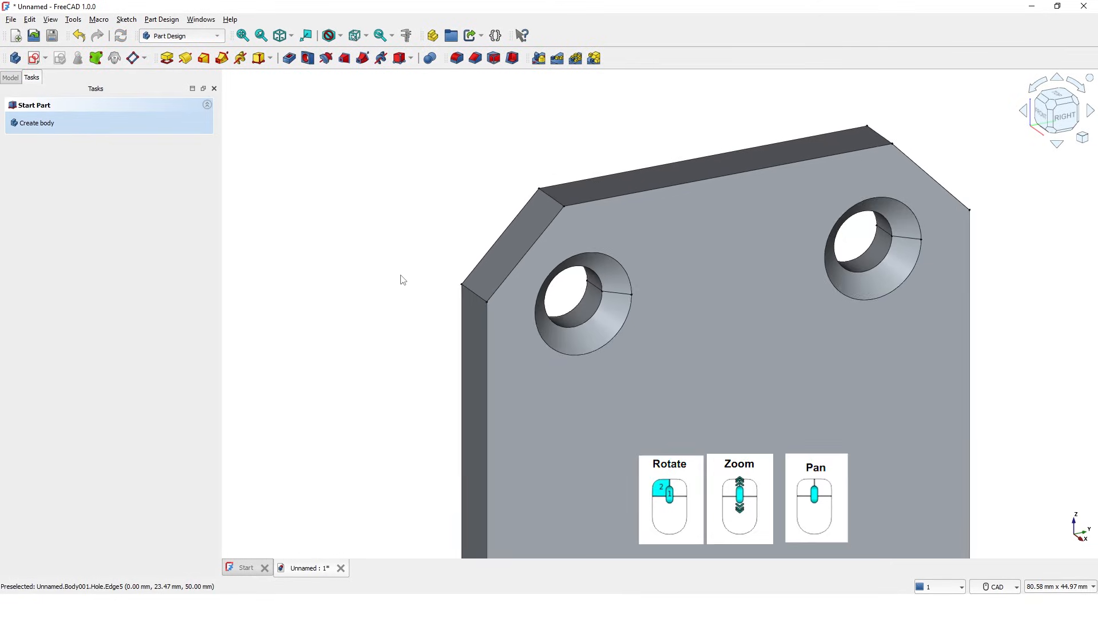
mouse_move(490, 345)
middle_down()
mouse_move(567, 380)
mouse_move(561, 363)
mouse_move(538, 387)
mouse_move(517, 365)
mouse_move(561, 340)
mouse_move(560, 302)
mouse_move(599, 290)
mouse_move(659, 358)
middle_up()
middle_drag(660, 395, 737, 353)
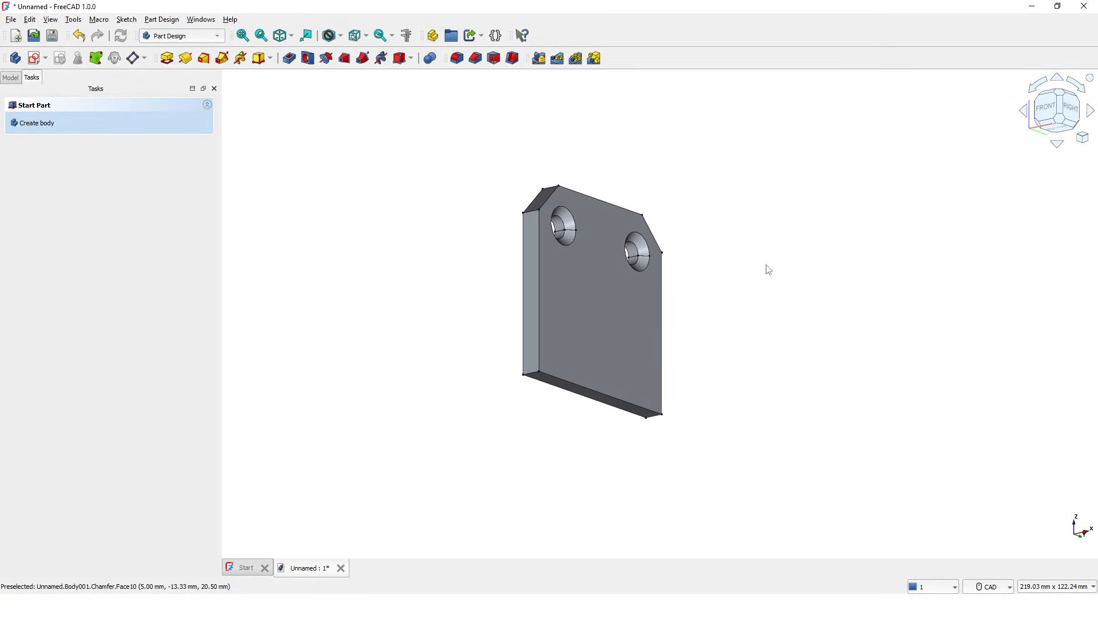
Step: Chamfer the plate's long bottom edge with a 4 mm size
click(475, 58)
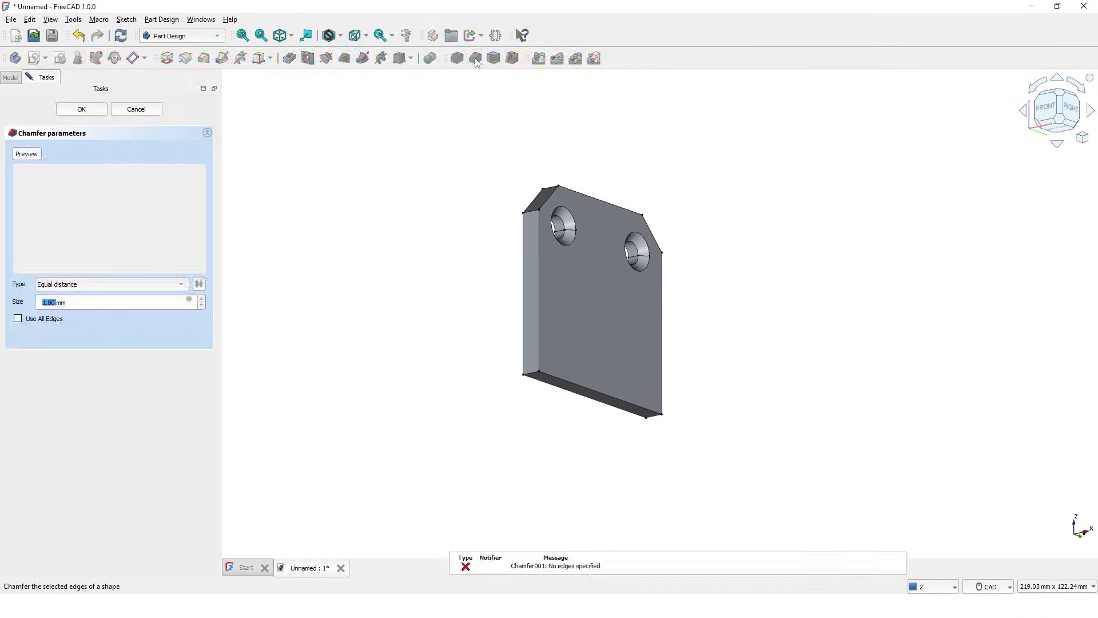
click(622, 405)
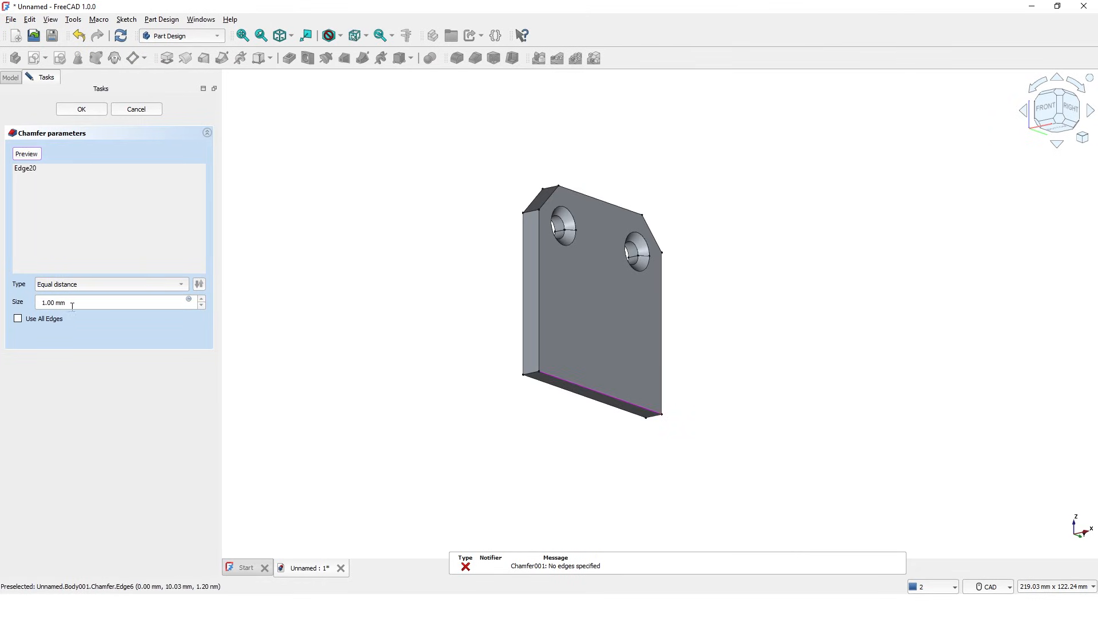
drag(82, 303, 41, 305)
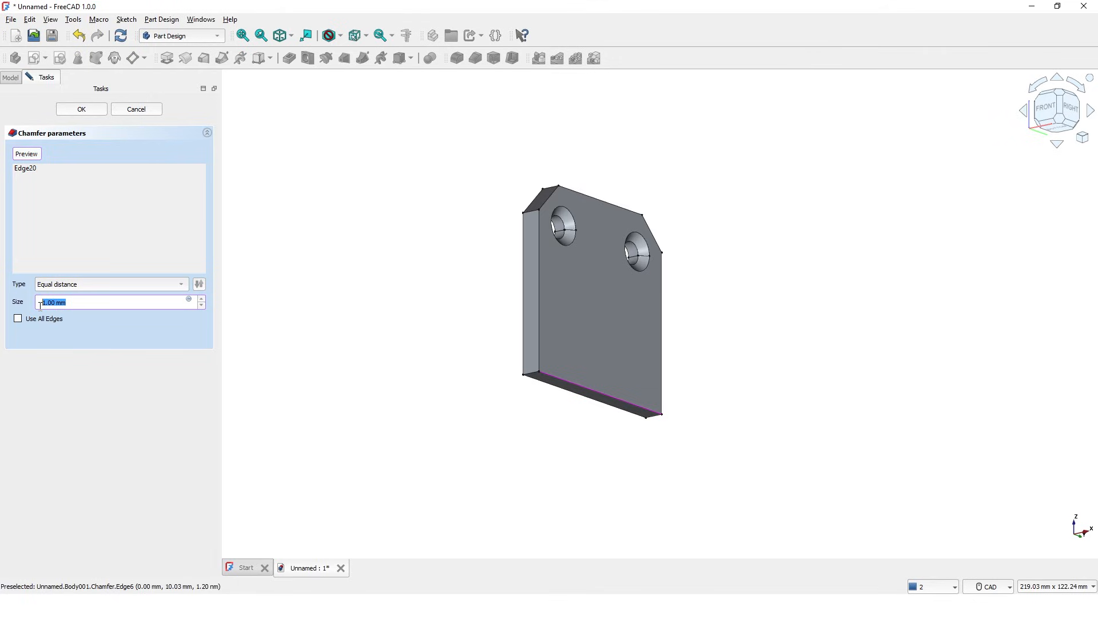
text(4.999999)
click(83, 110)
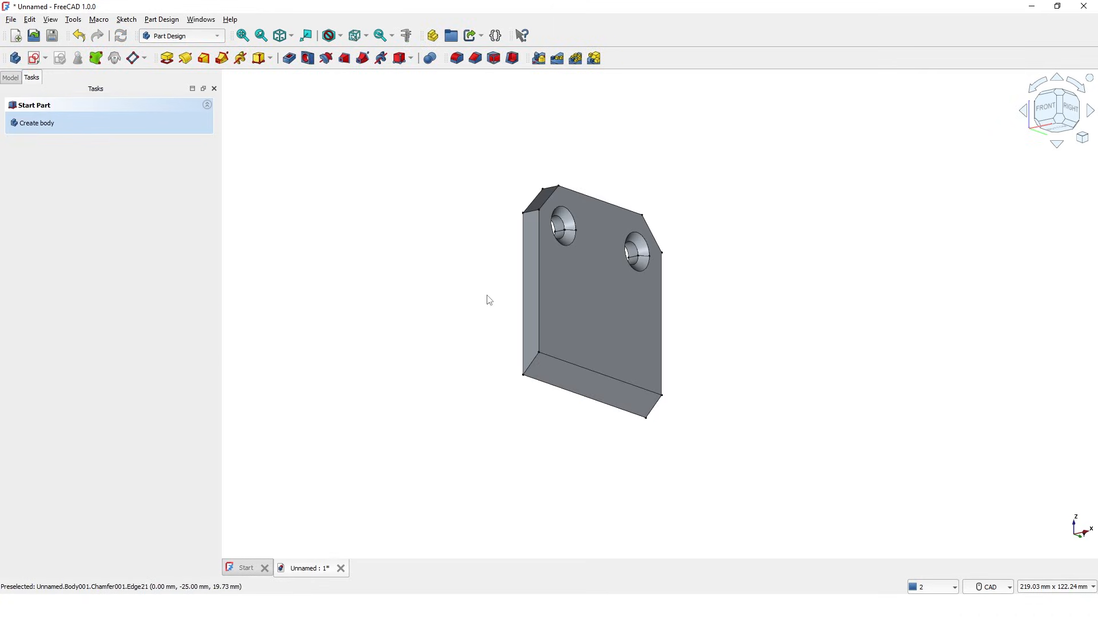
middle_drag(487, 296, 587, 306)
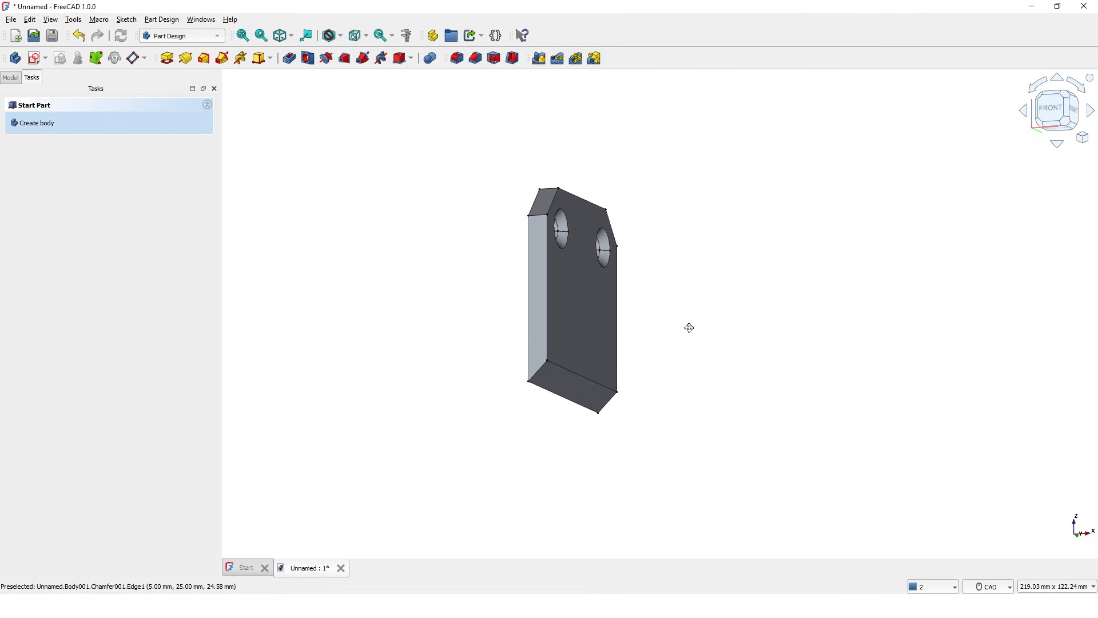
middle_drag(689, 326, 673, 333)
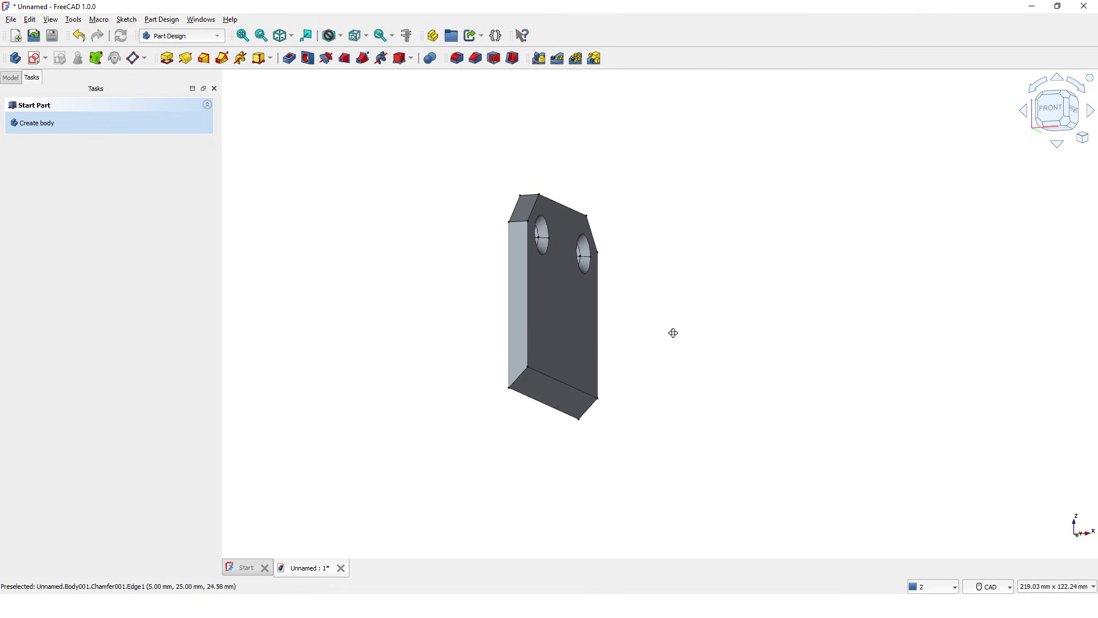
Step: Mirror the plate across the chamfer face Chamfer001:Face3 to form the L bracket
click(539, 58)
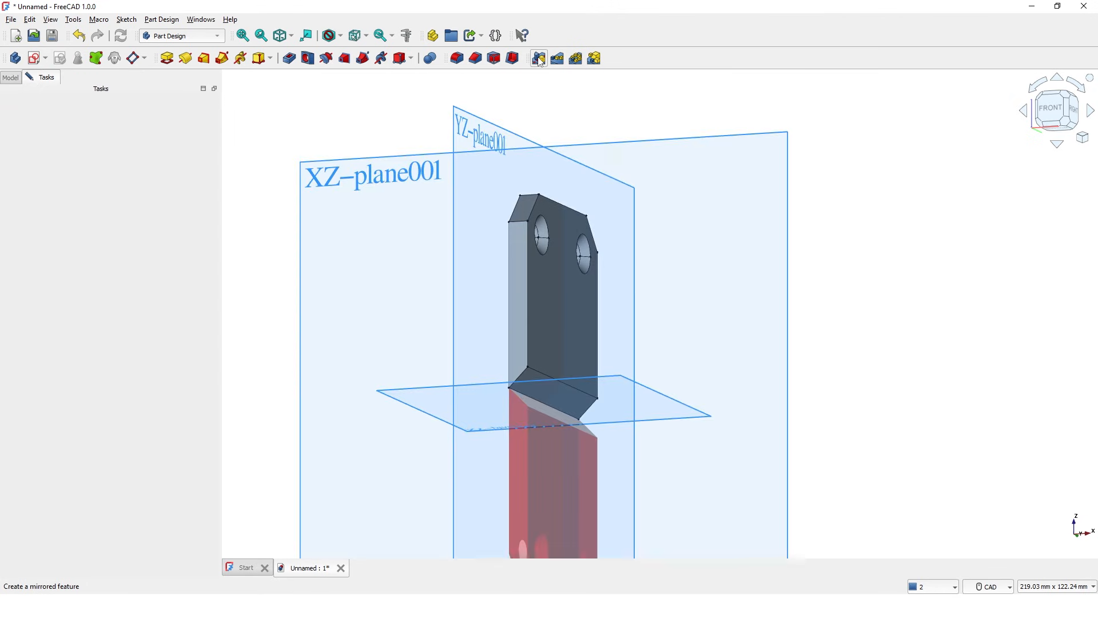
middle_drag(687, 272, 678, 212)
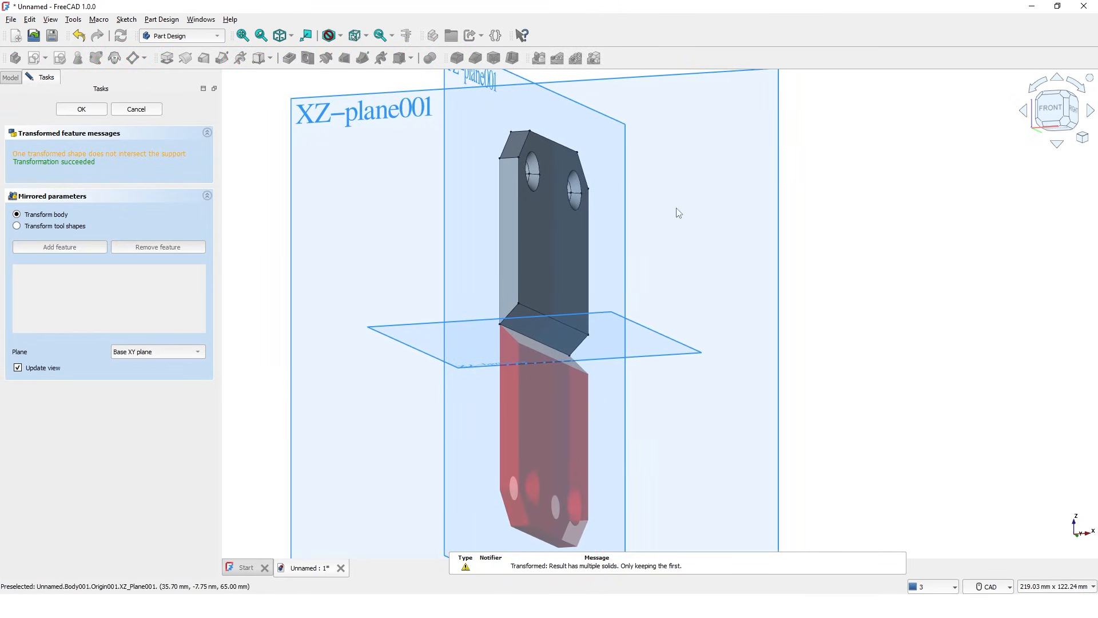
click(144, 351)
click(146, 387)
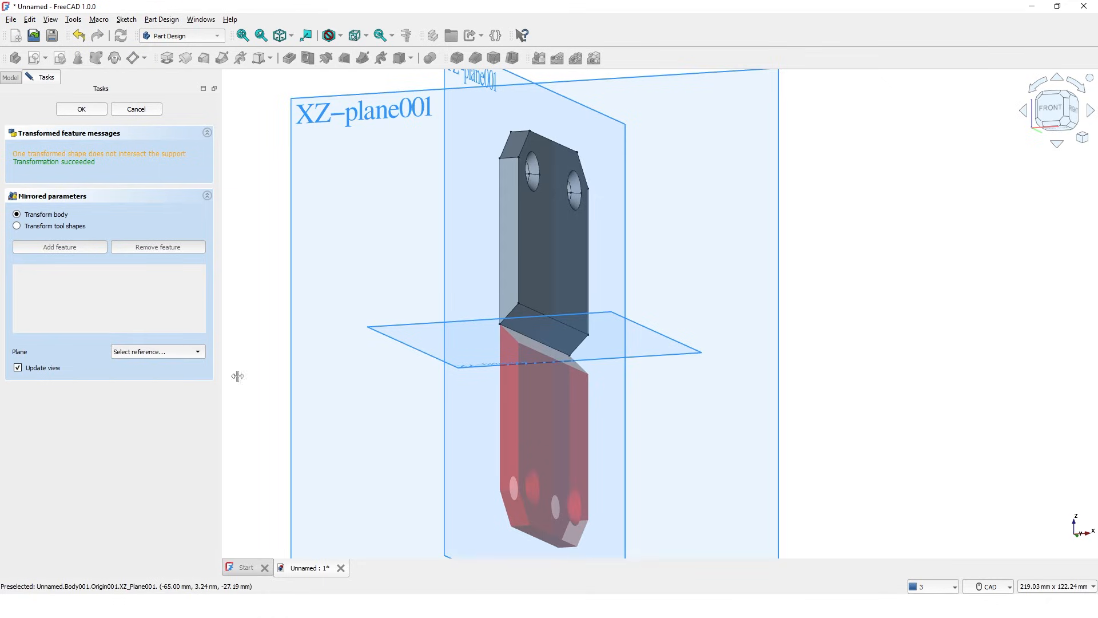
click(551, 330)
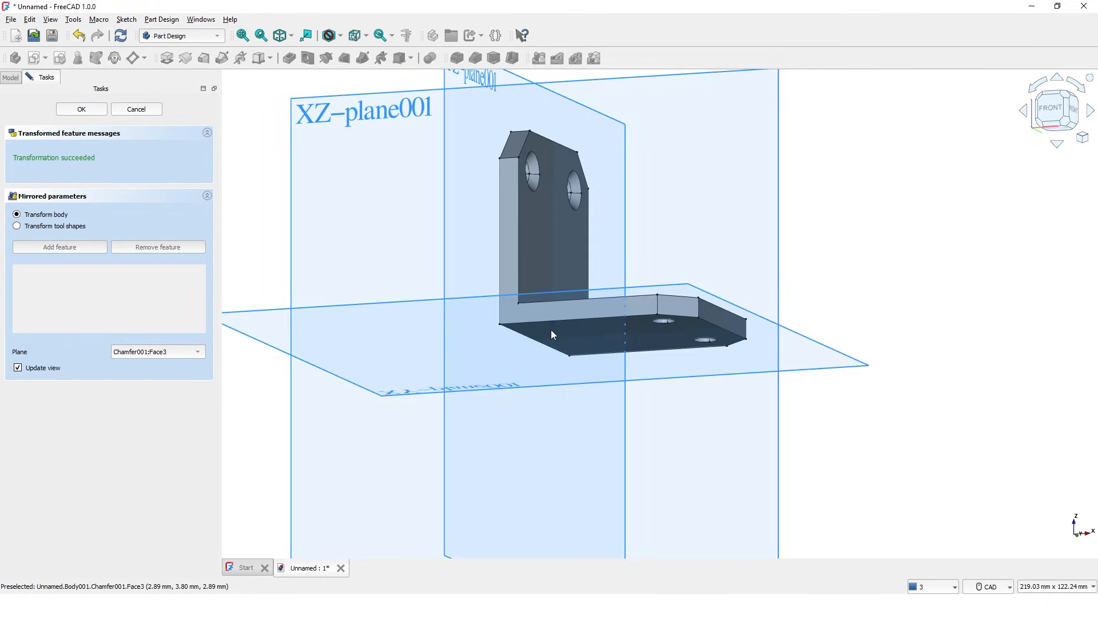
middle_drag(589, 226, 538, 285)
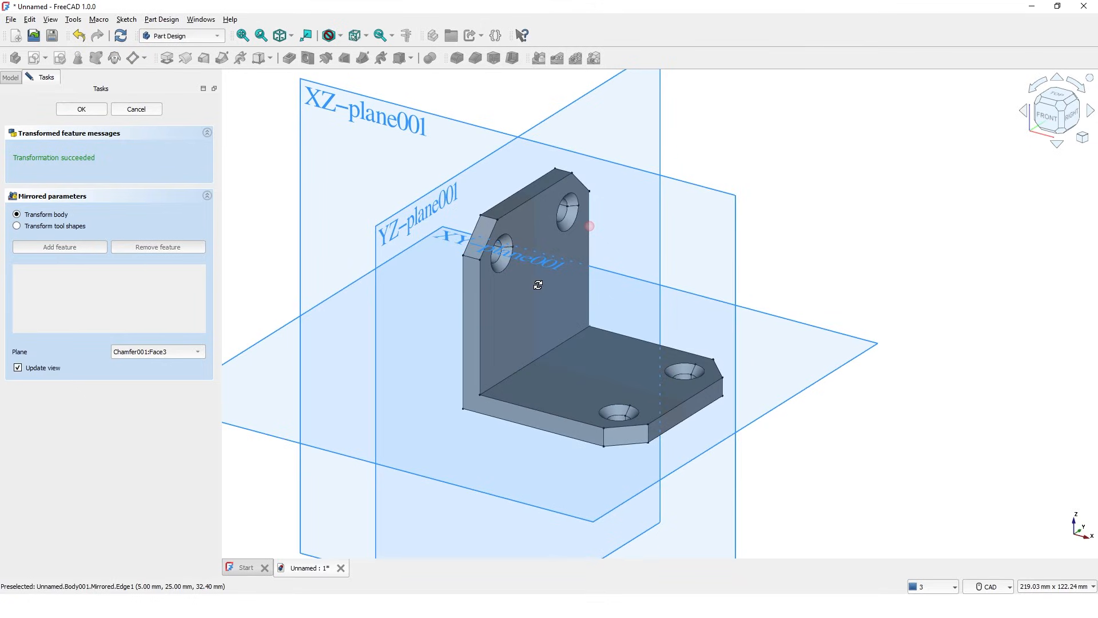
click(78, 106)
middle_drag(427, 243, 460, 224)
mouse_move(414, 270)
middle_down()
mouse_move(355, 305)
mouse_move(348, 287)
mouse_move(365, 320)
mouse_move(343, 286)
mouse_move(324, 304)
mouse_move(360, 316)
mouse_move(393, 353)
mouse_move(394, 330)
middle_up()
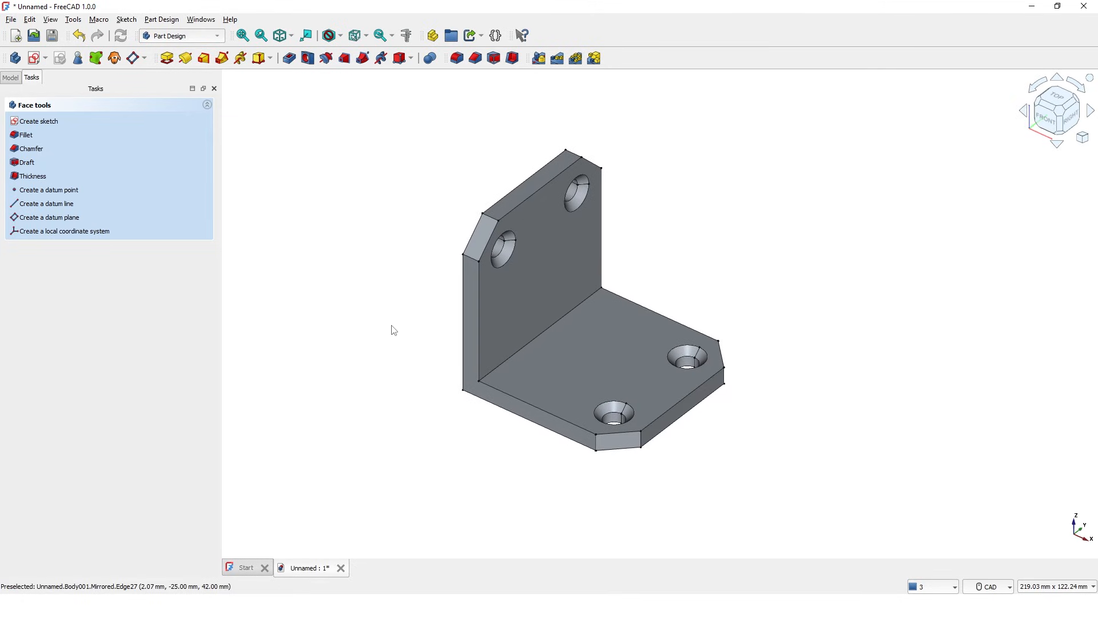
Step: Show Origin001's planes and axes from the model tree, then select Body001
click(10, 78)
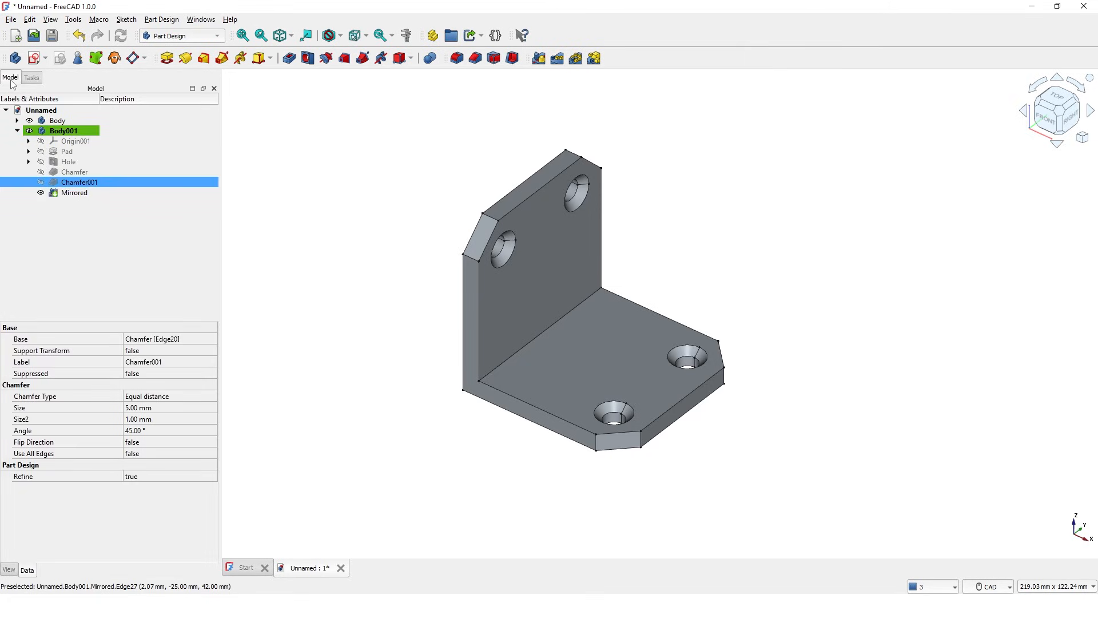
click(42, 141)
scroll(290, 207, up, 1)
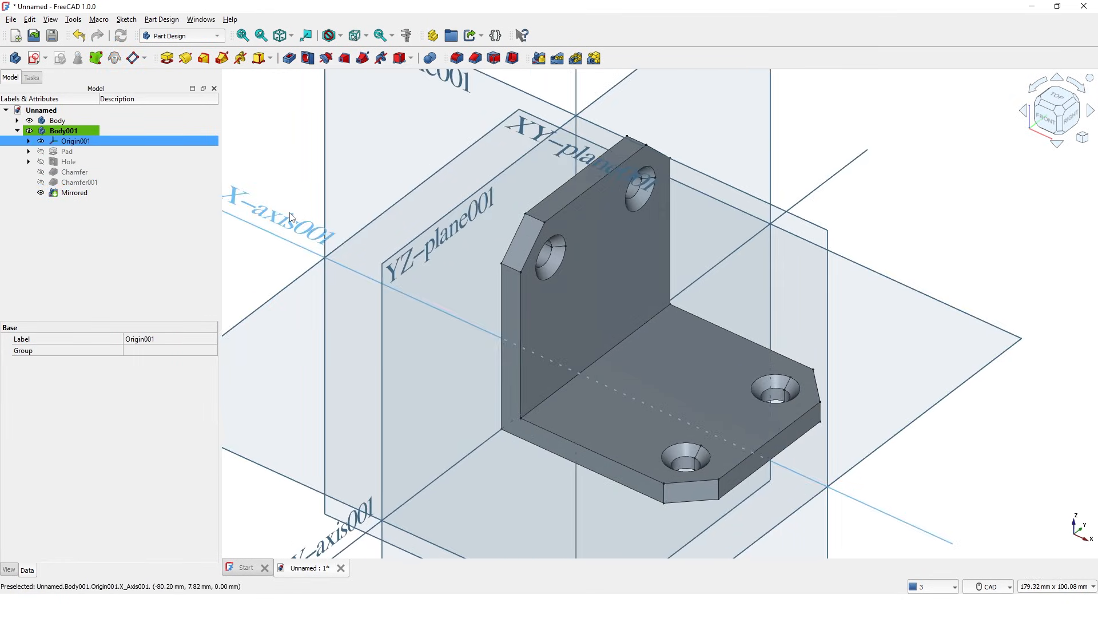
scroll(291, 208, down, 3)
middle_drag(291, 207, 322, 228)
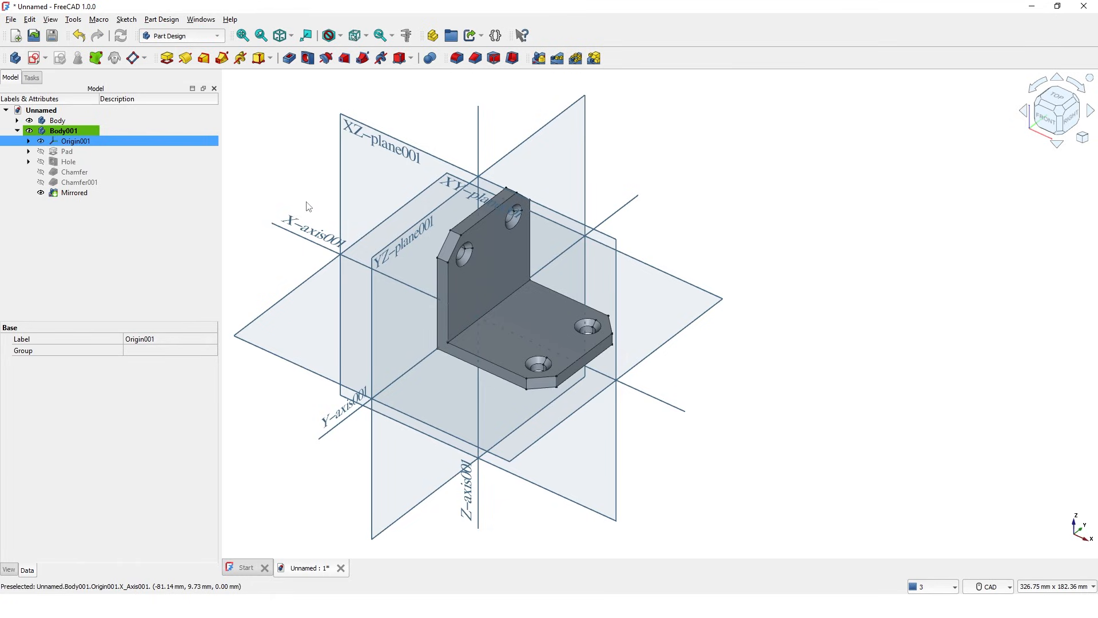
click(351, 132)
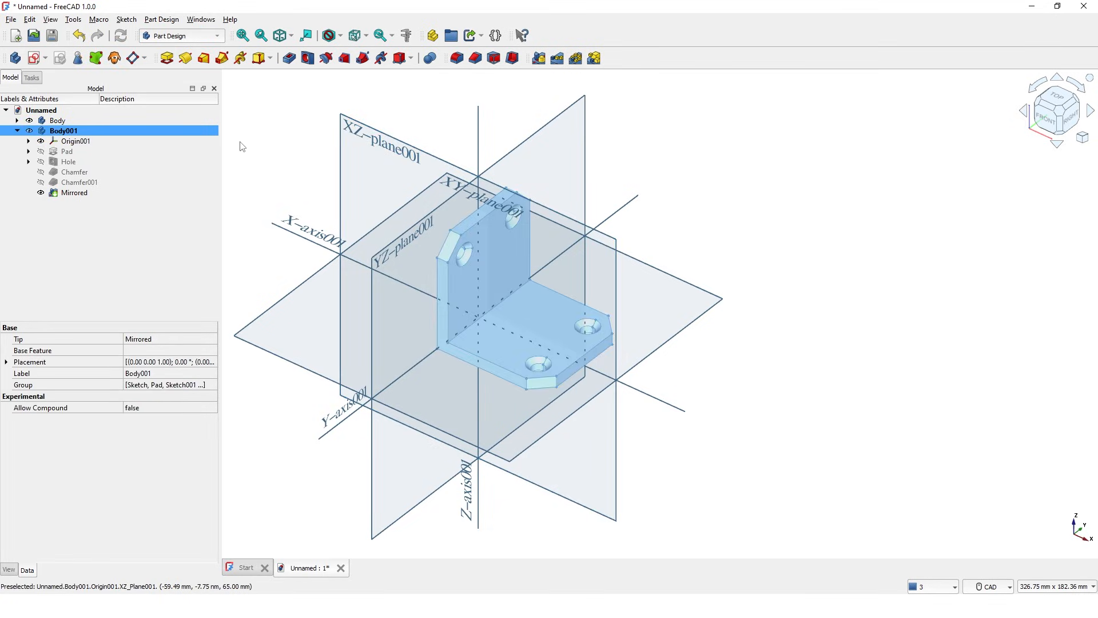
Step: Create a new sketch attached to XZ-plane001 of the bracket body
click(35, 58)
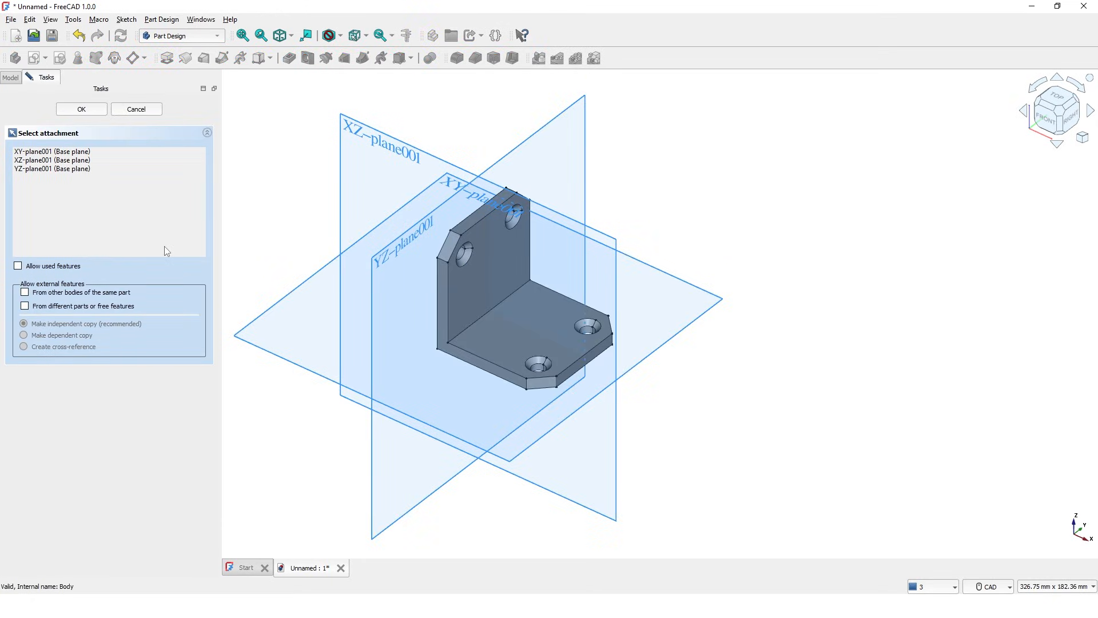
click(66, 162)
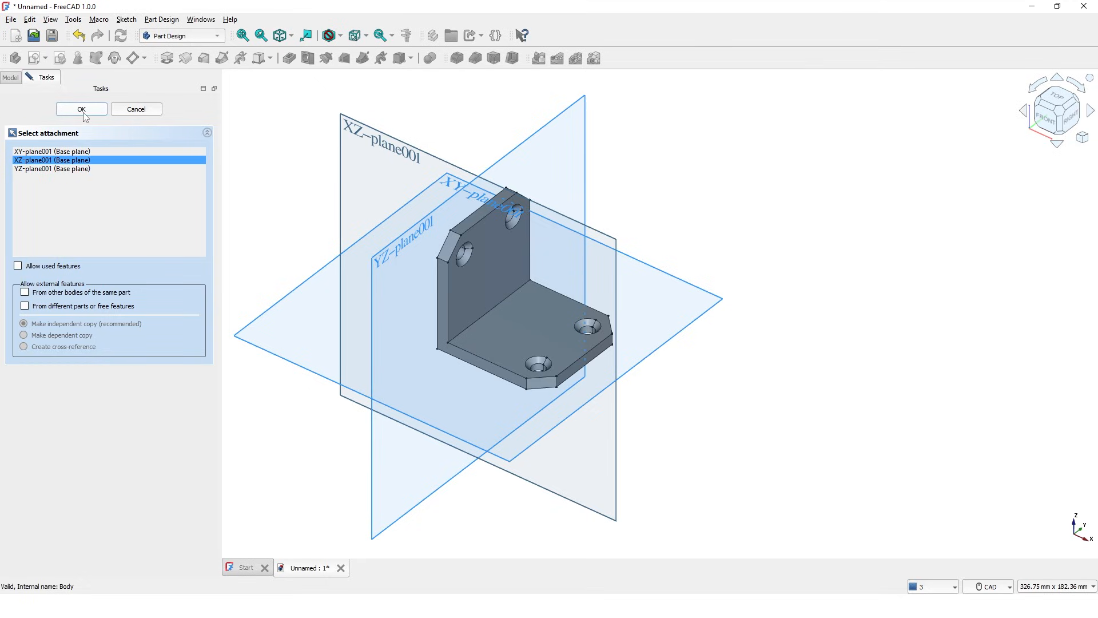
click(81, 109)
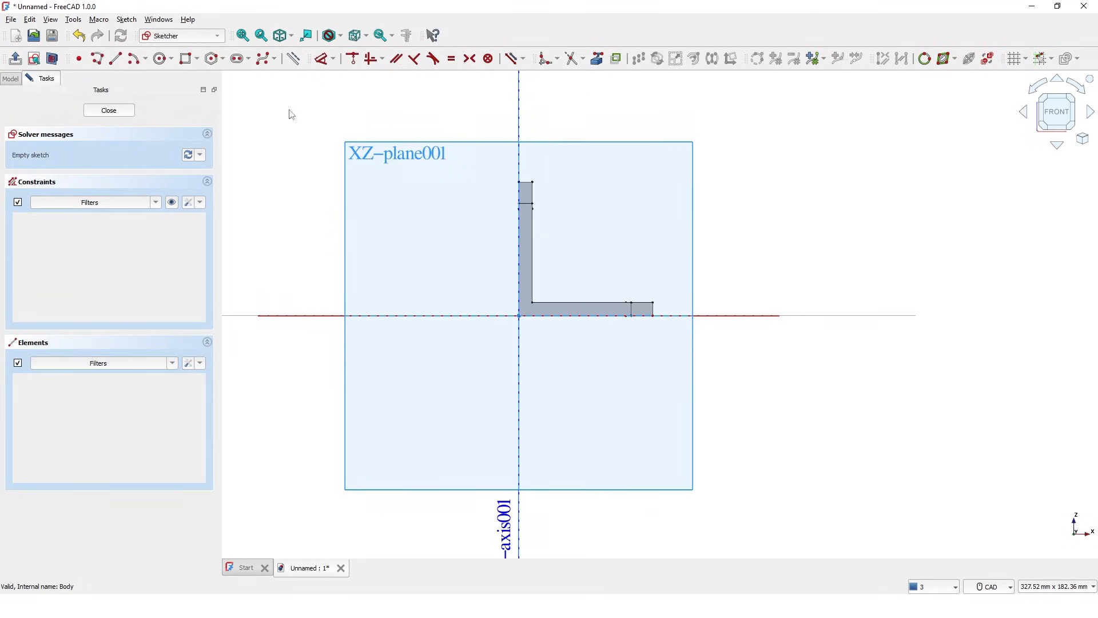
Step: Add the L's inner vertical and inner horizontal edges as external reference geometry
scroll(608, 128, down, 1)
scroll(606, 135, up, 3)
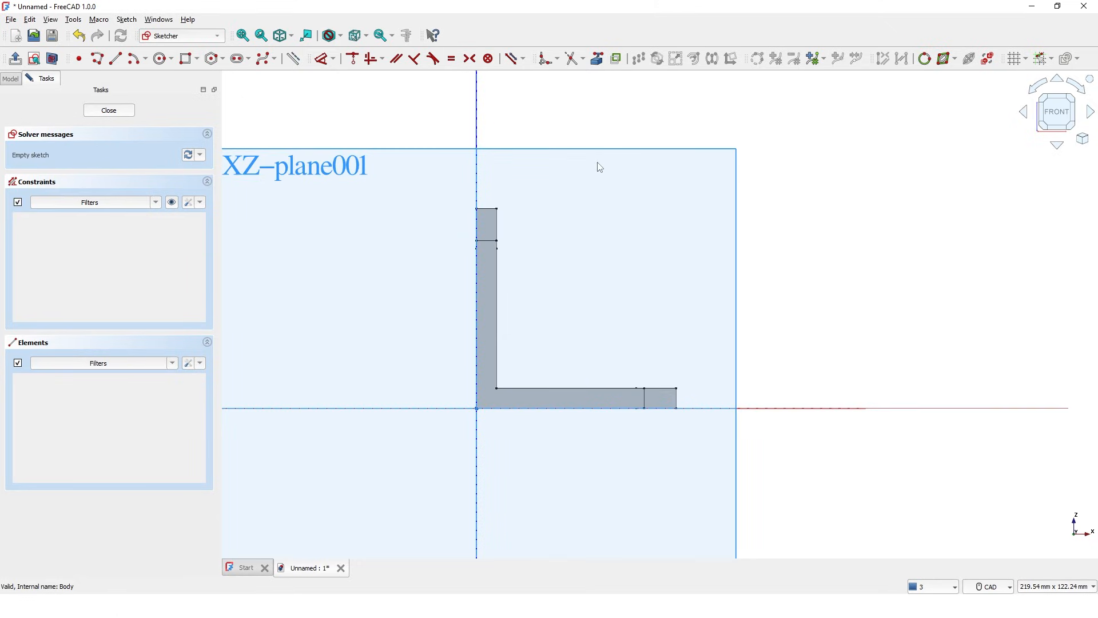
middle_drag(595, 166, 607, 172)
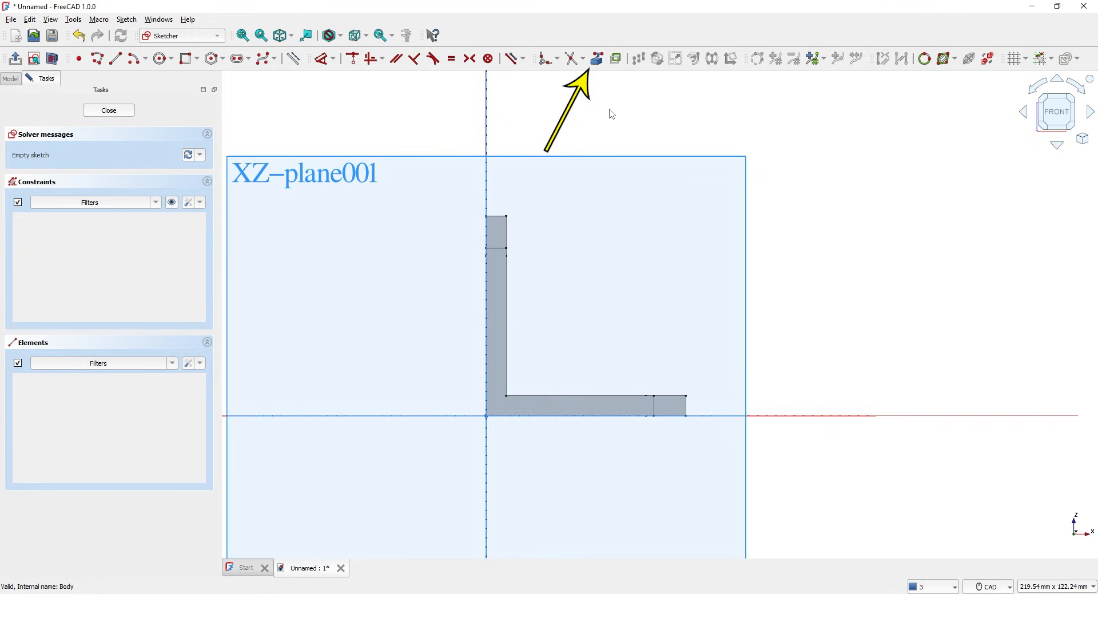
click(596, 59)
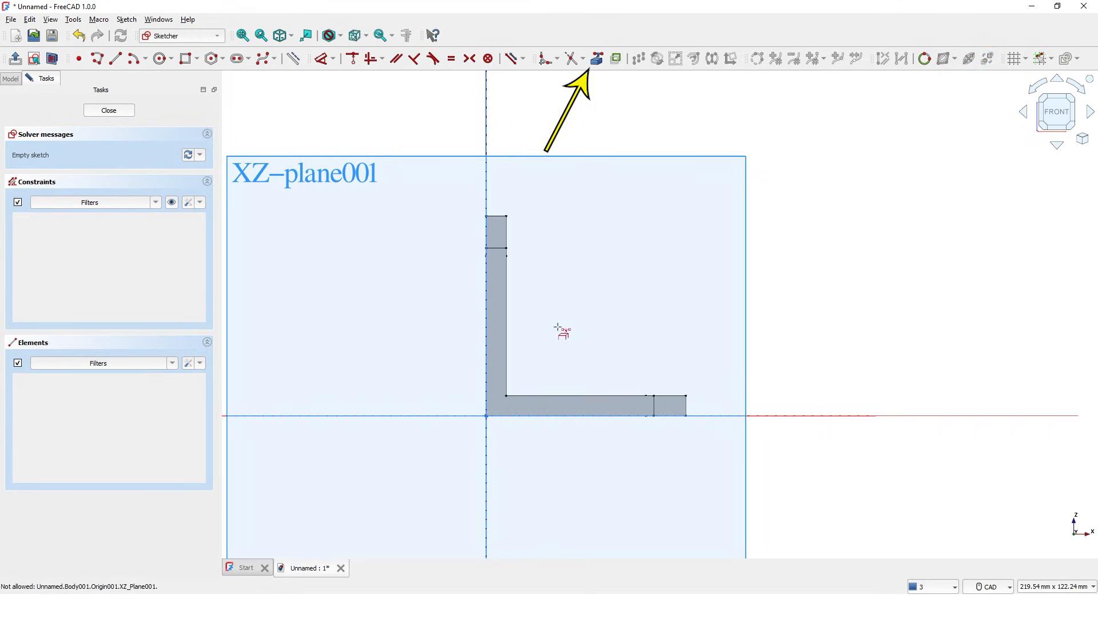
click(506, 348)
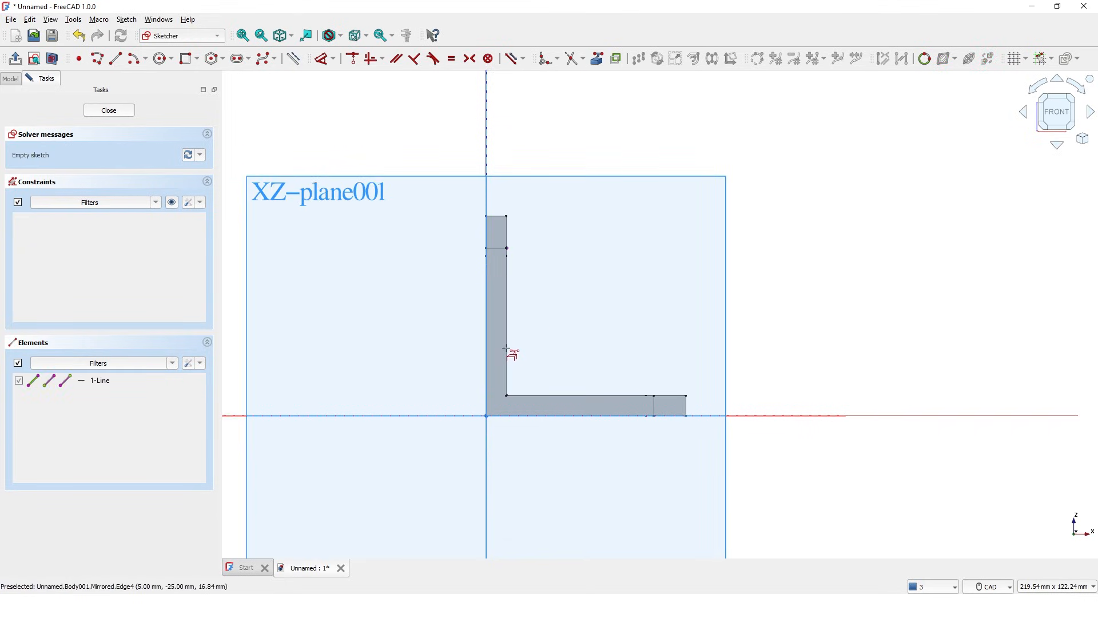
click(594, 395)
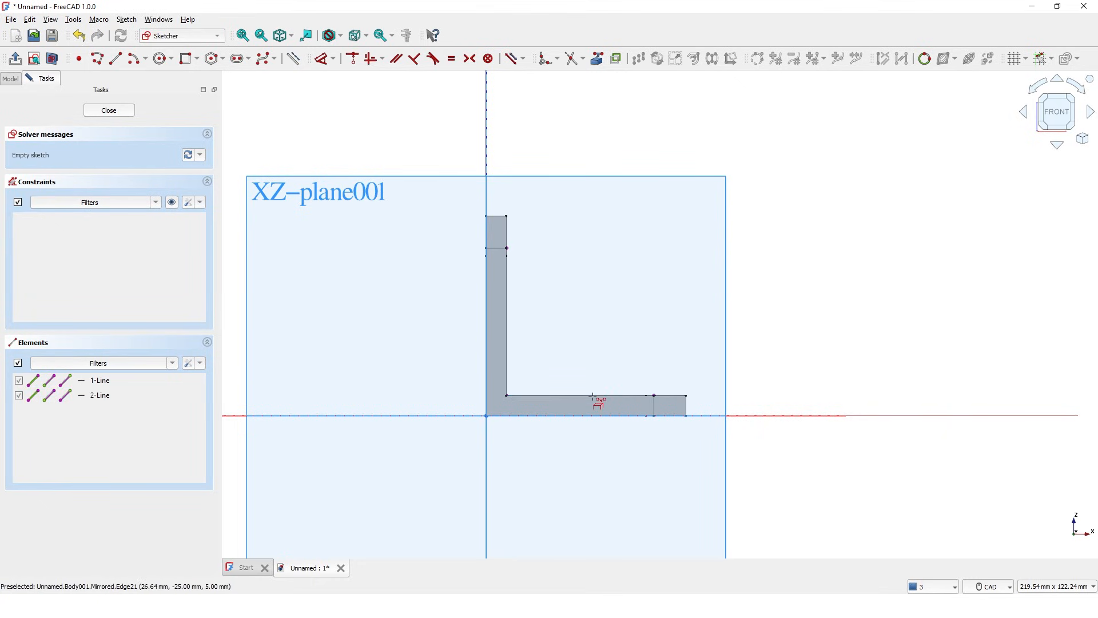
middle_drag(612, 351, 566, 350)
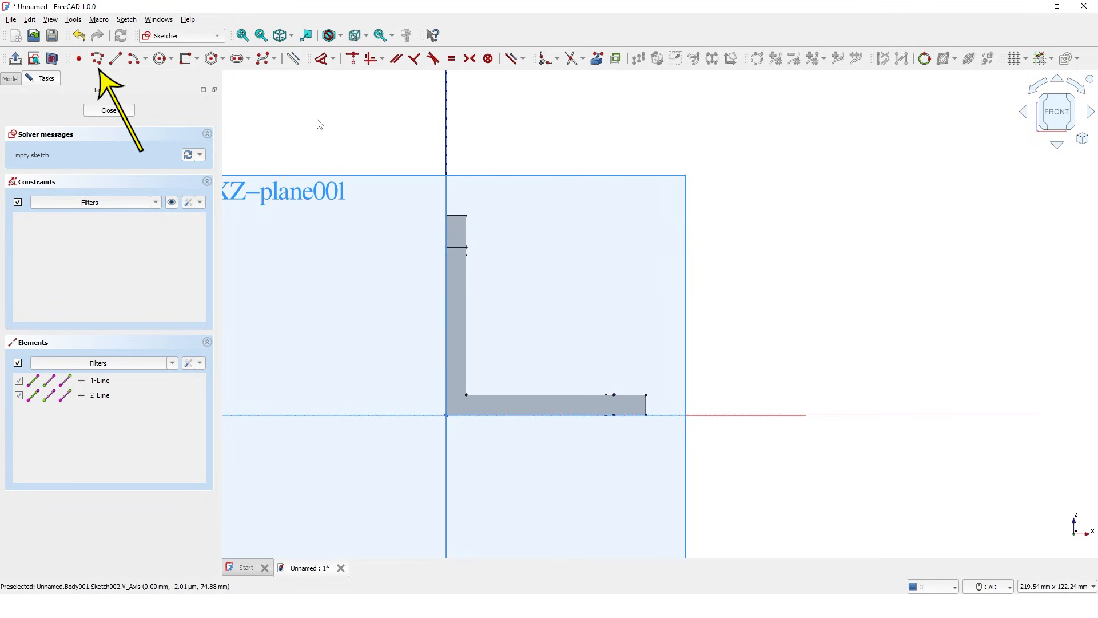
Step: Draw a closed polyline triangle along the inner vertical and horizontal edges at the corner
click(99, 60)
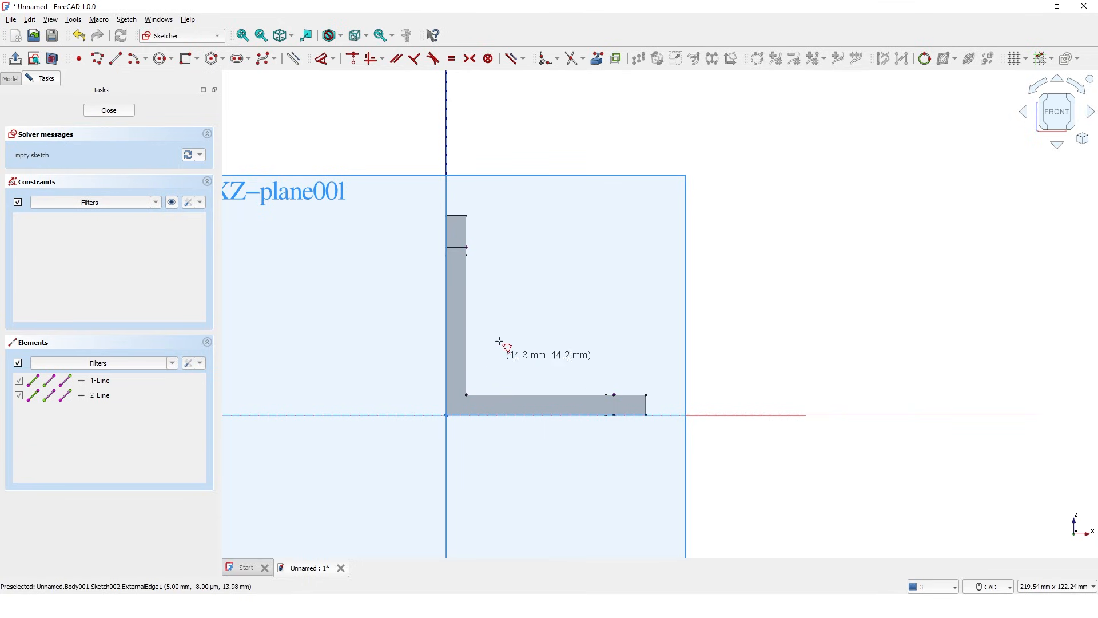
click(465, 286)
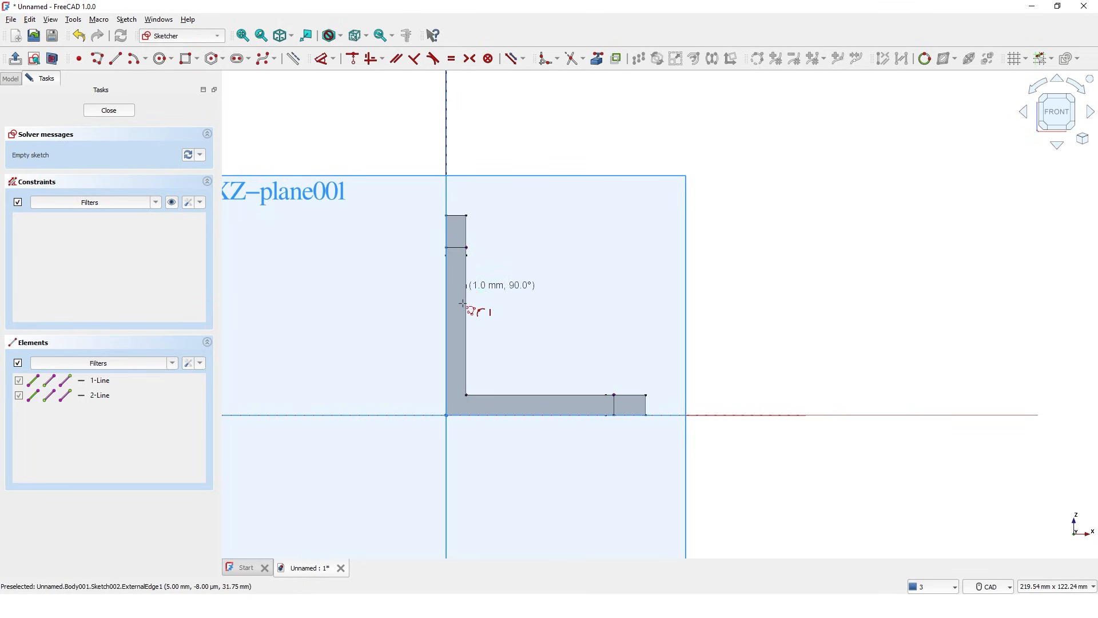
click(465, 394)
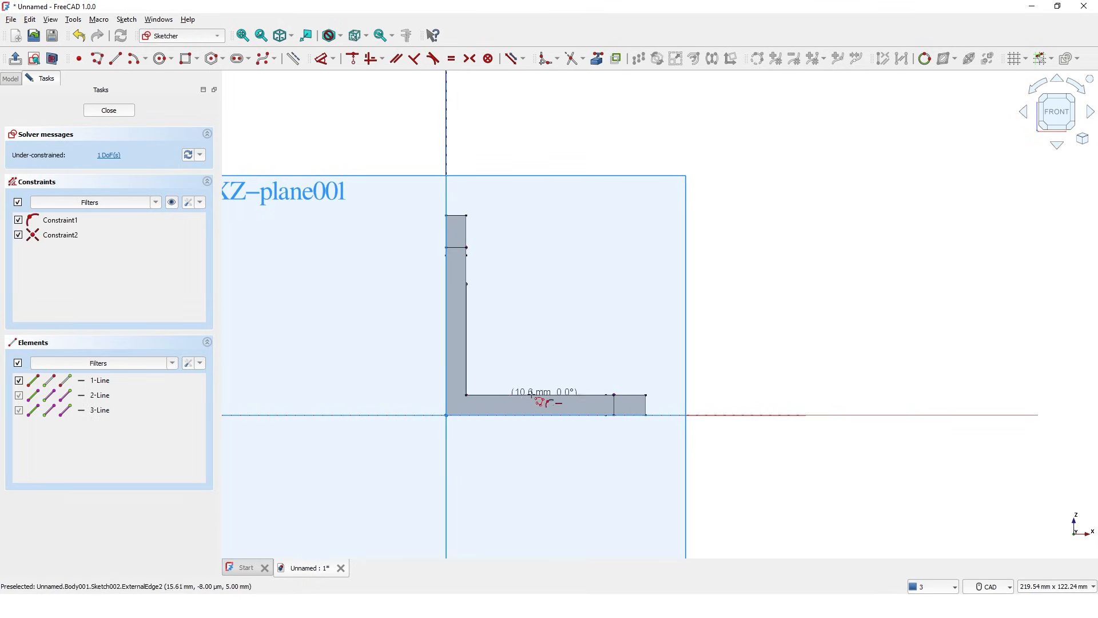
click(565, 394)
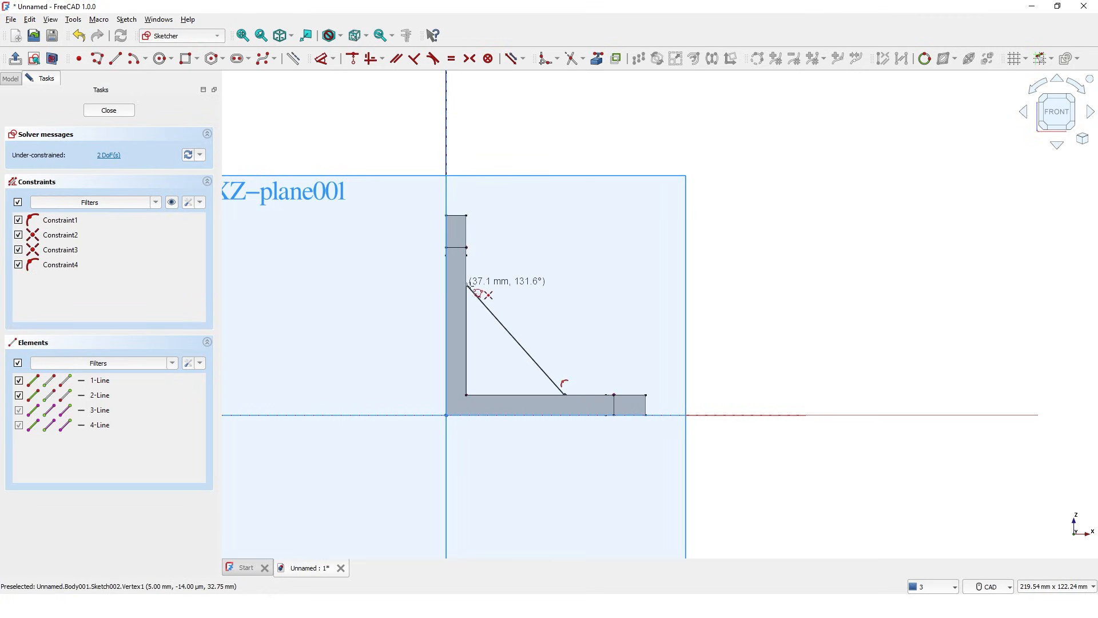
click(466, 284)
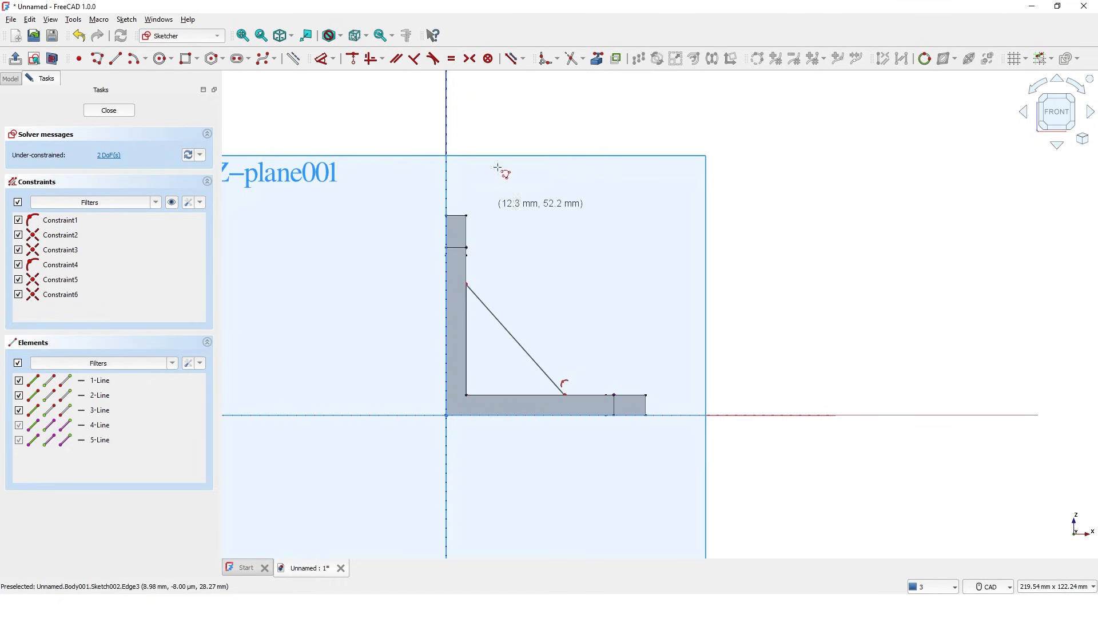
Step: Dimension the triangle's vertical leg to 25 mm and horizontal leg to 25 mm
click(322, 62)
click(467, 384)
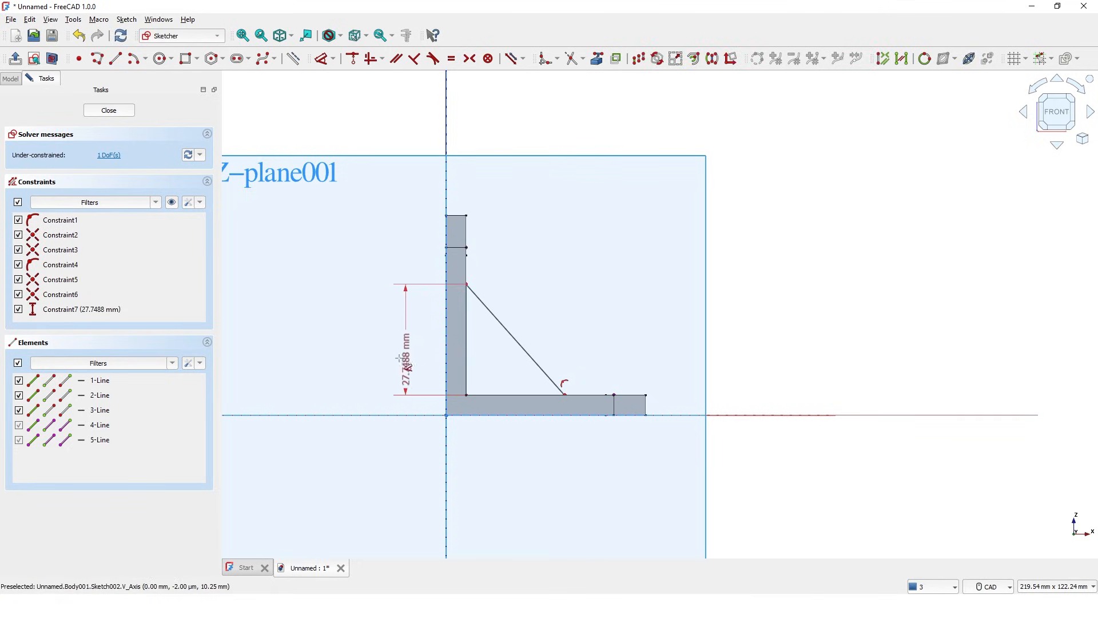
click(401, 362)
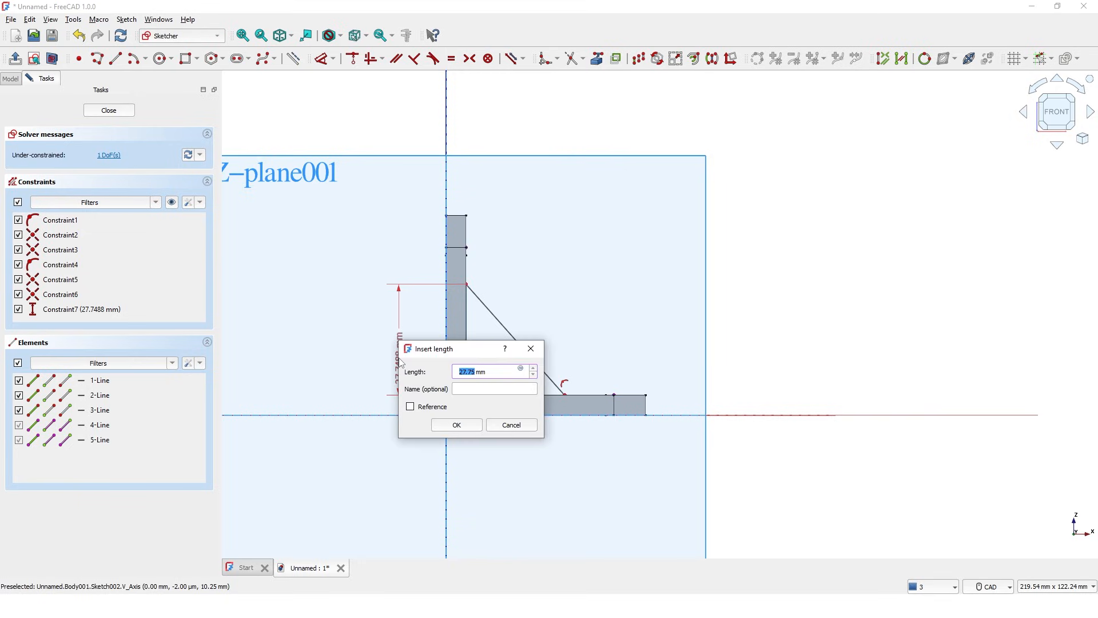
text(25)
key(Return)
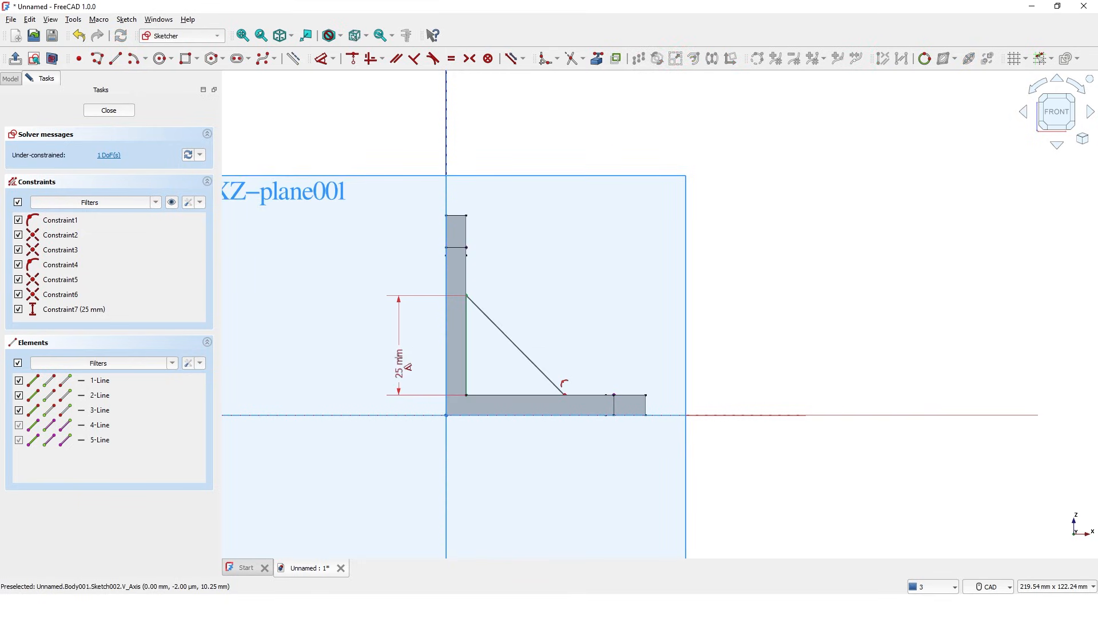
click(520, 394)
click(513, 452)
text(2mm)
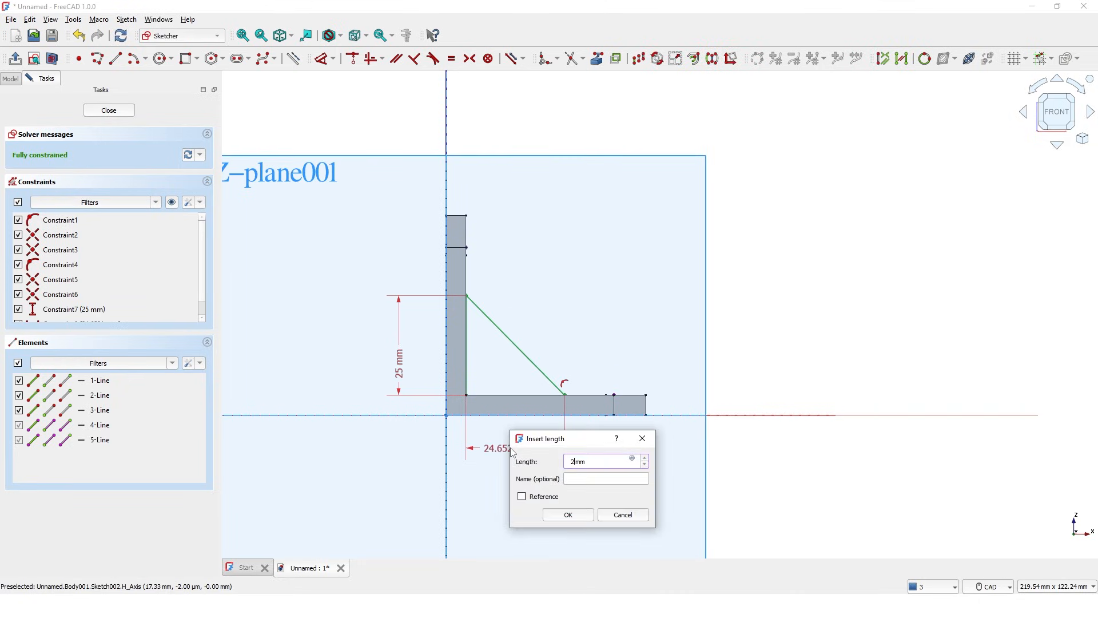
text(5)
key(Return)
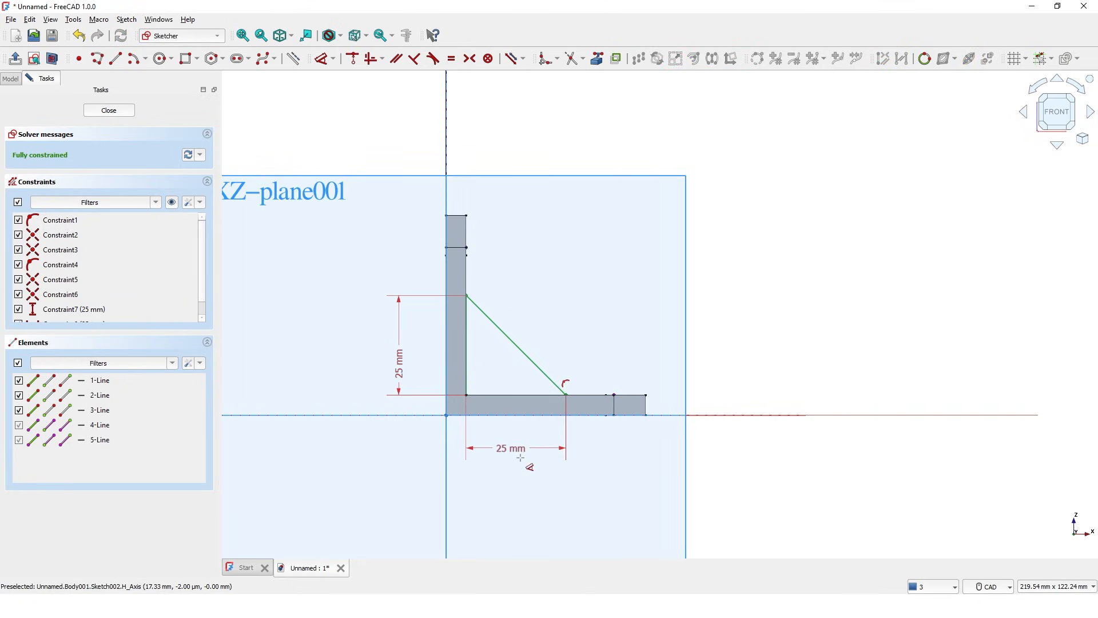
key(Escape)
middle_drag(509, 502, 491, 486)
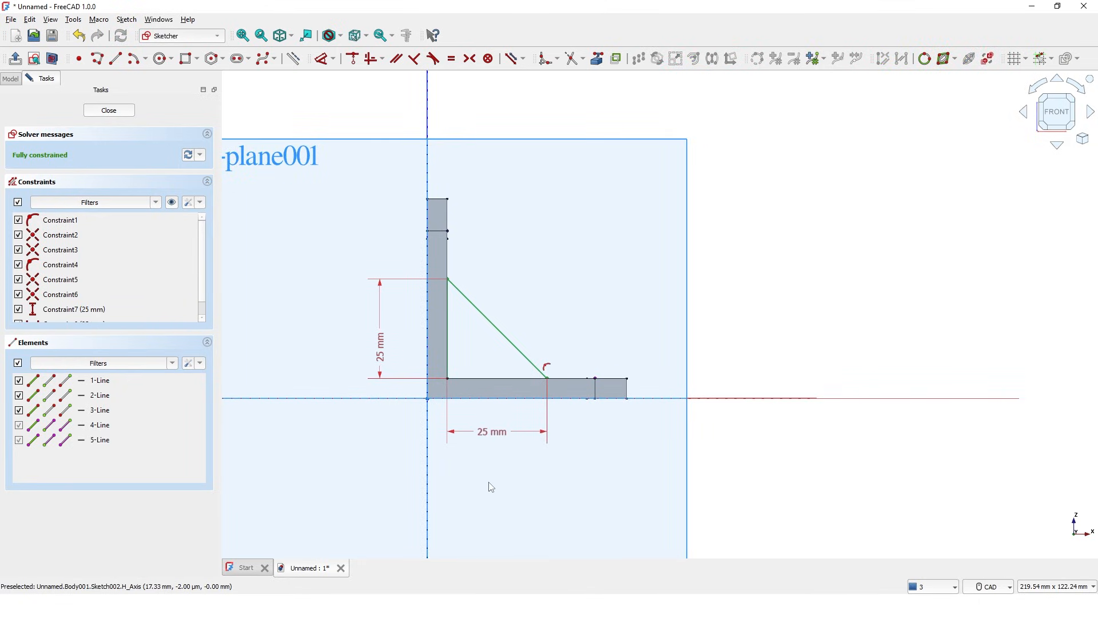
Step: Close the gusset sketch, hide Origin001's planes and axes, and select Sketch002
click(126, 111)
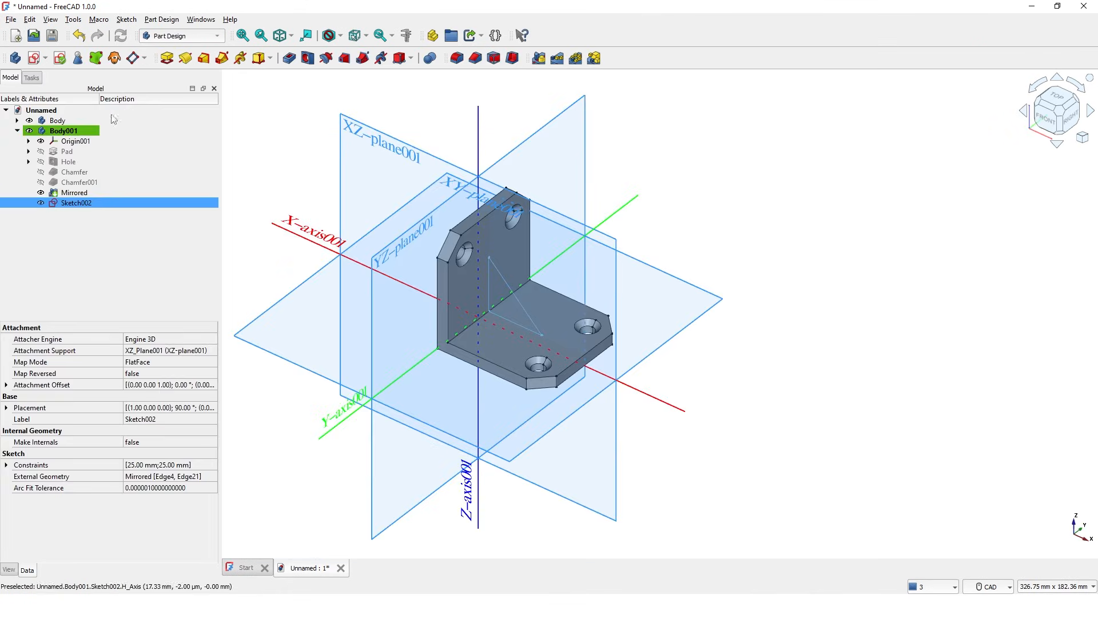
click(41, 141)
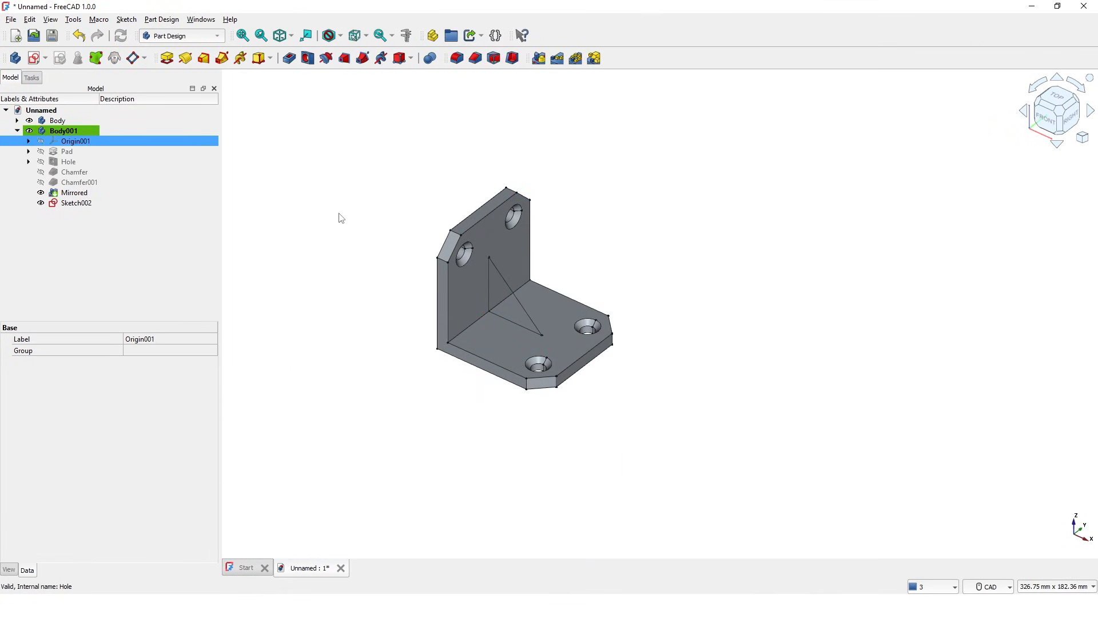
middle_drag(342, 214, 382, 239)
scroll(418, 277, down, 1)
scroll(418, 278, up, 1)
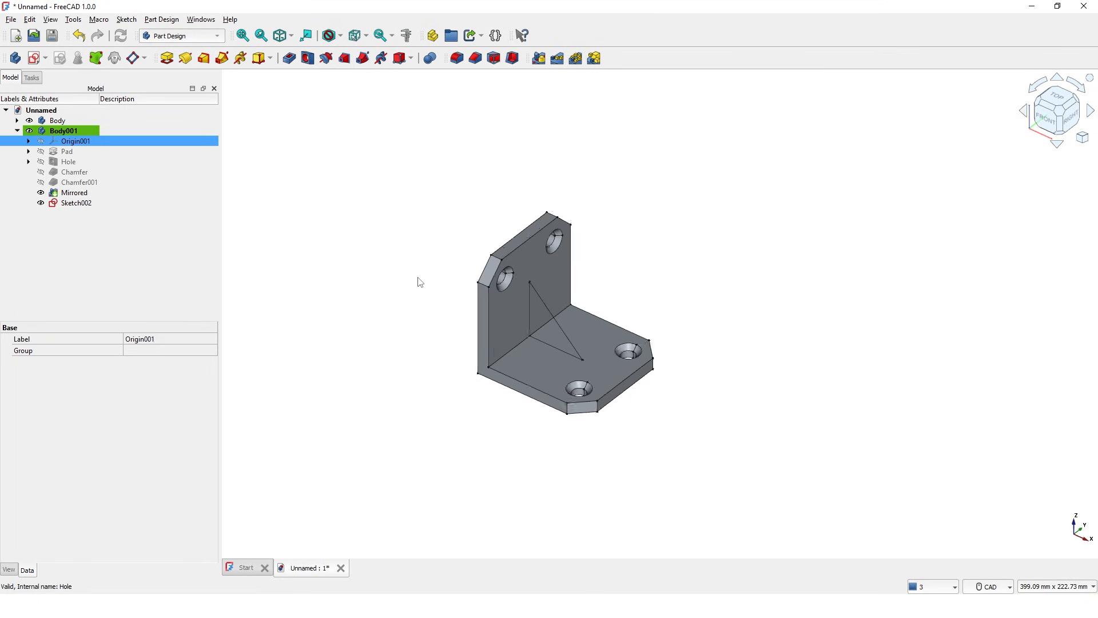
scroll(418, 282, up, 3)
middle_drag(418, 282, 380, 269)
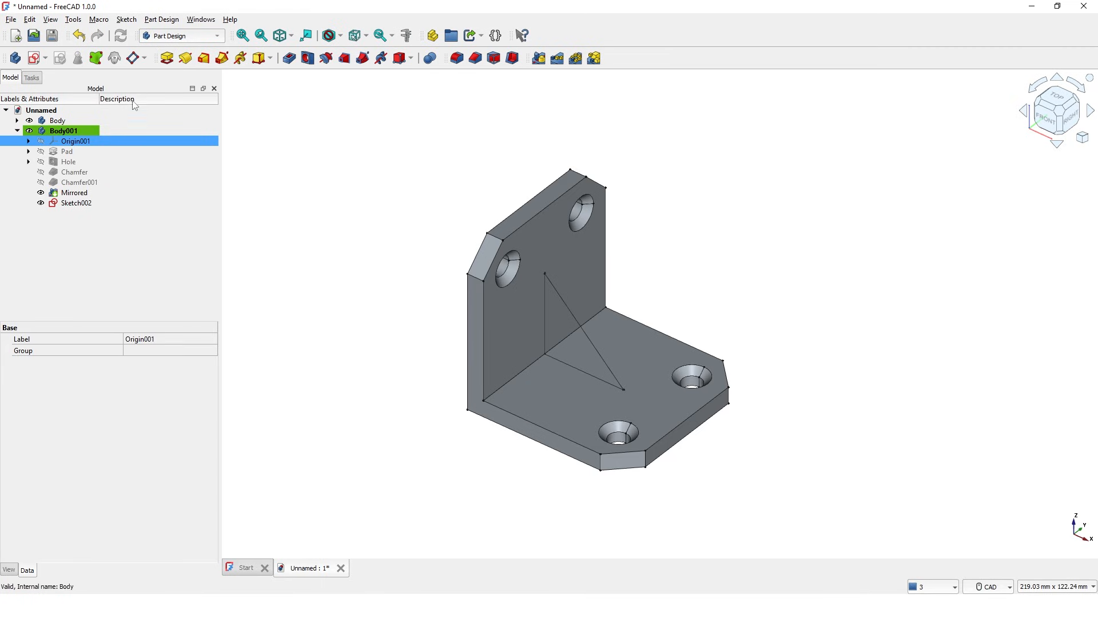
click(82, 203)
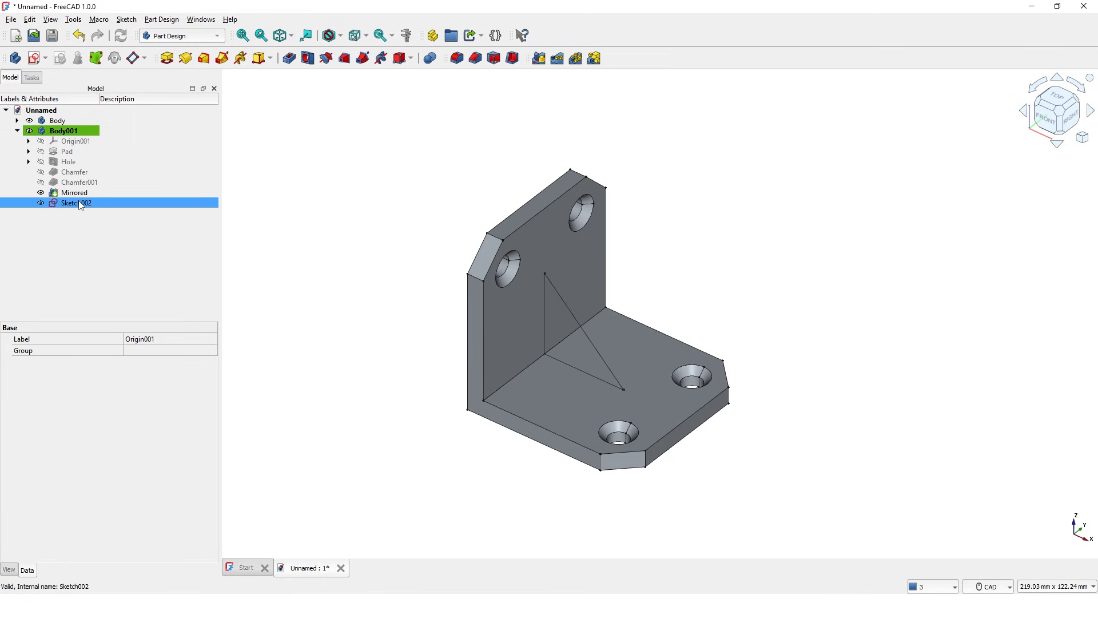
Step: Pad Sketch002 symmetric to plane with a 5 mm length to form the rib
click(165, 59)
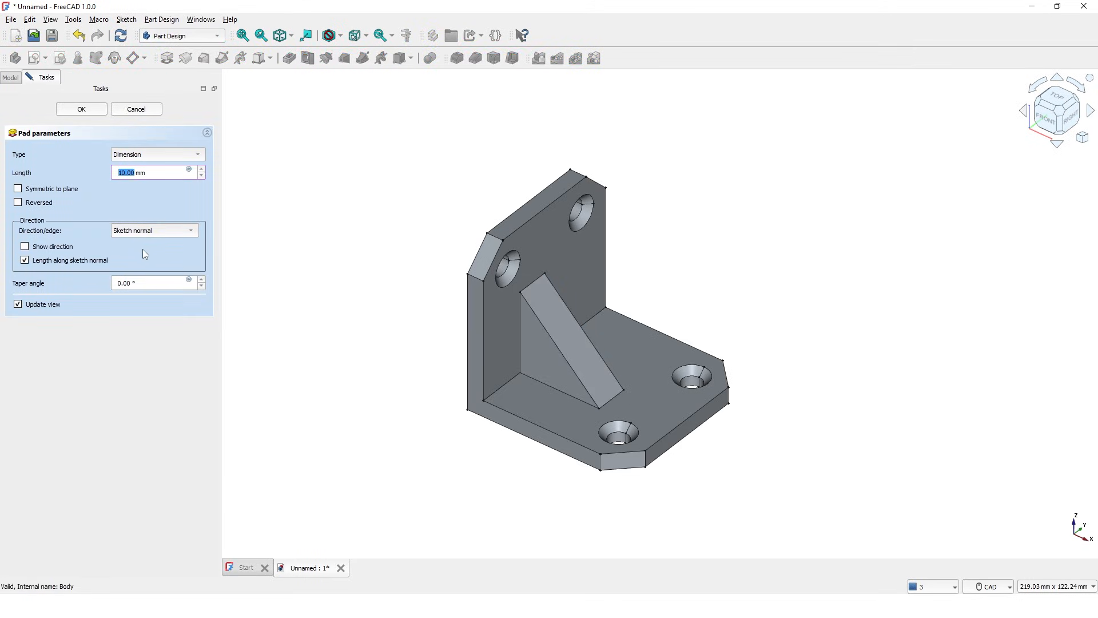
click(18, 188)
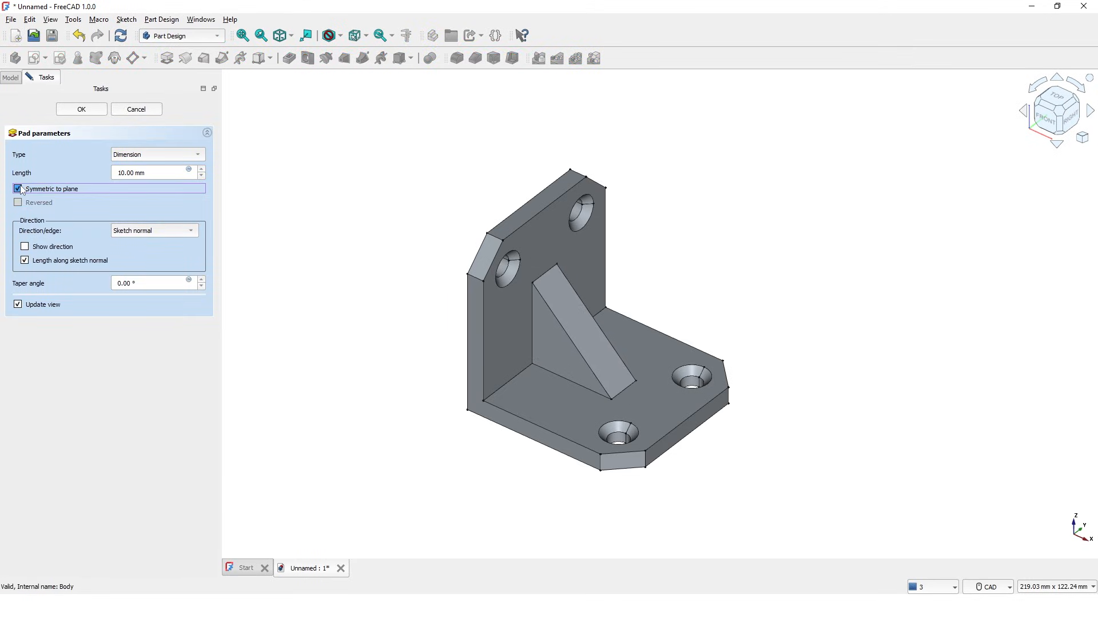
click(164, 171)
drag(164, 172, 114, 175)
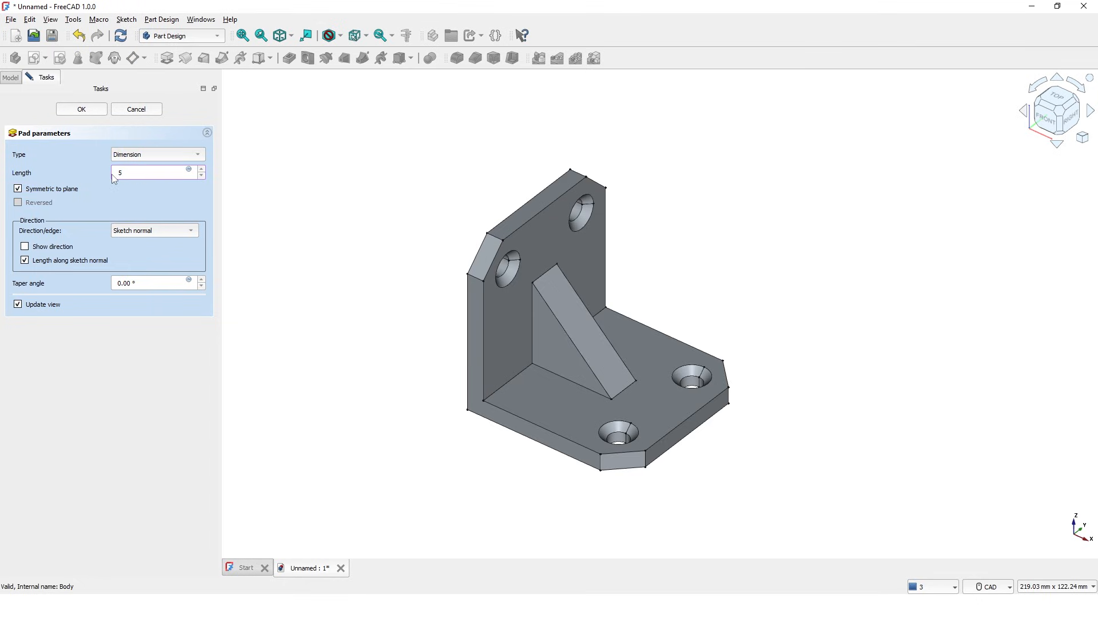
key(Return)
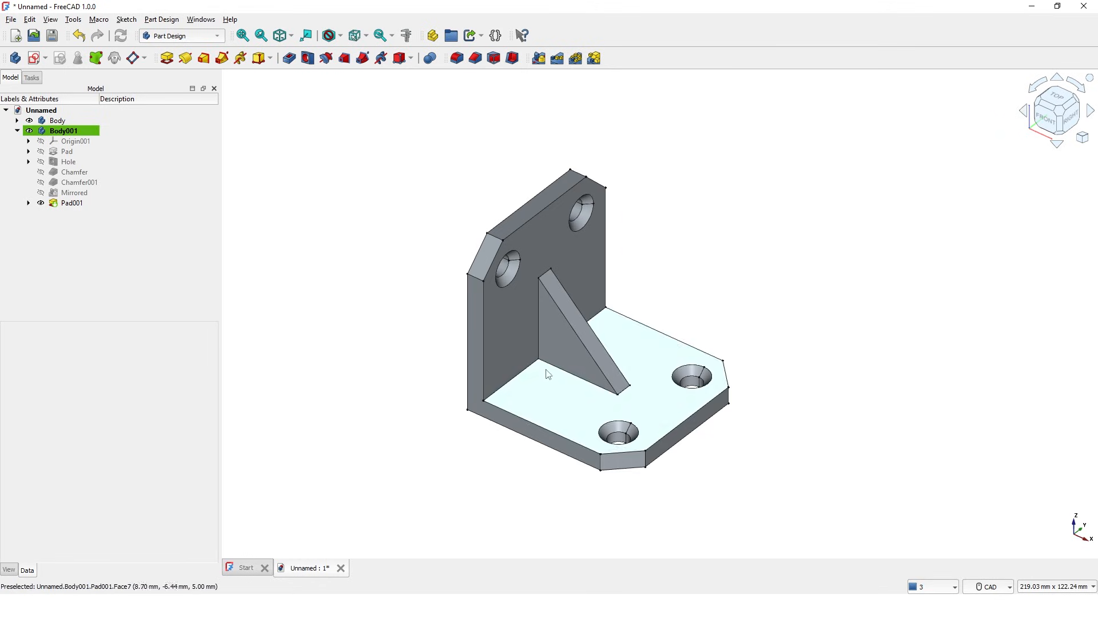
Step: Orbit the bracket to inspect the gusset rib from underneath and from the rear
middle_drag(552, 365, 515, 314)
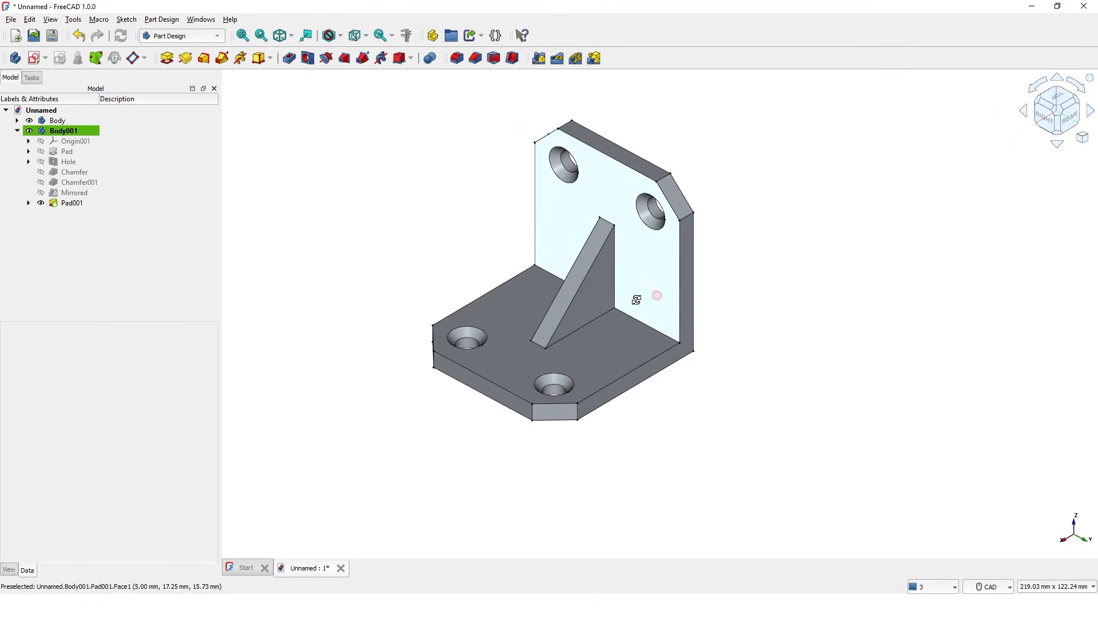
middle_drag(632, 299, 601, 286)
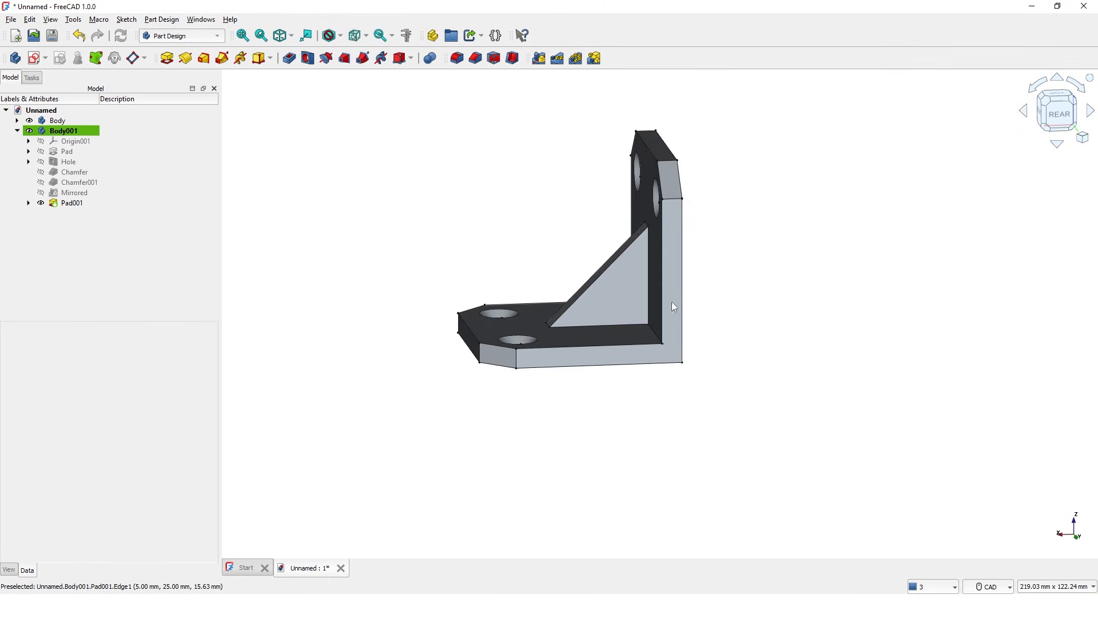